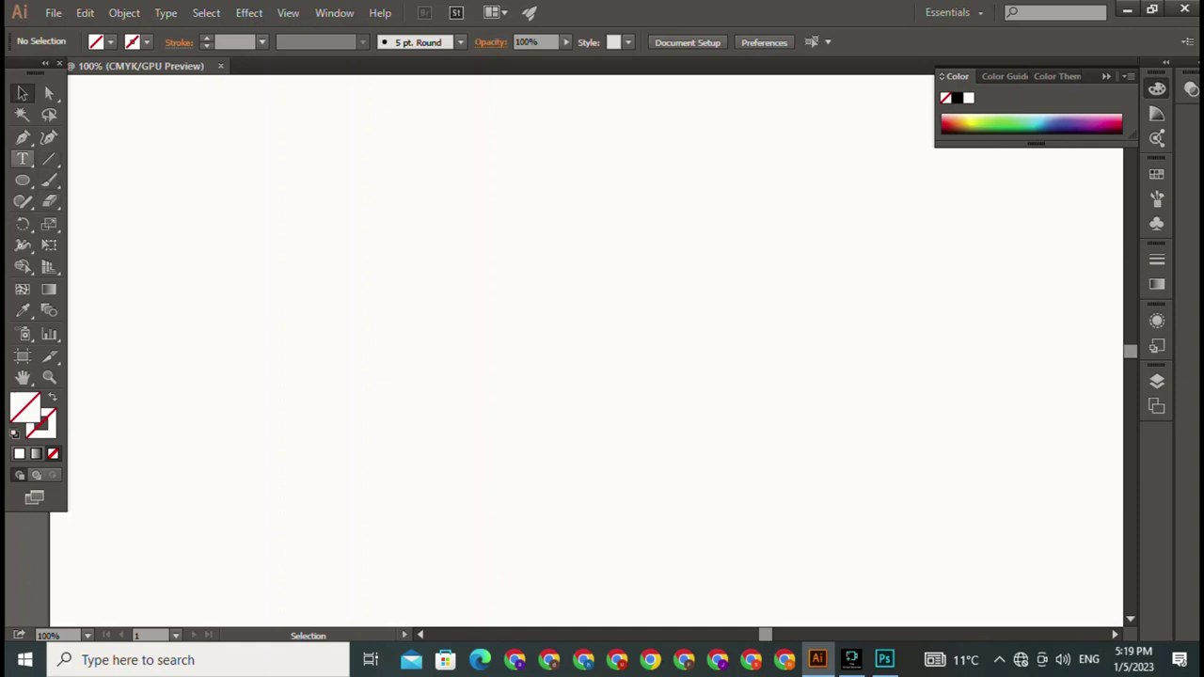
Step: Type the name MARYAM near the top left of the artboard
left_click(23, 159)
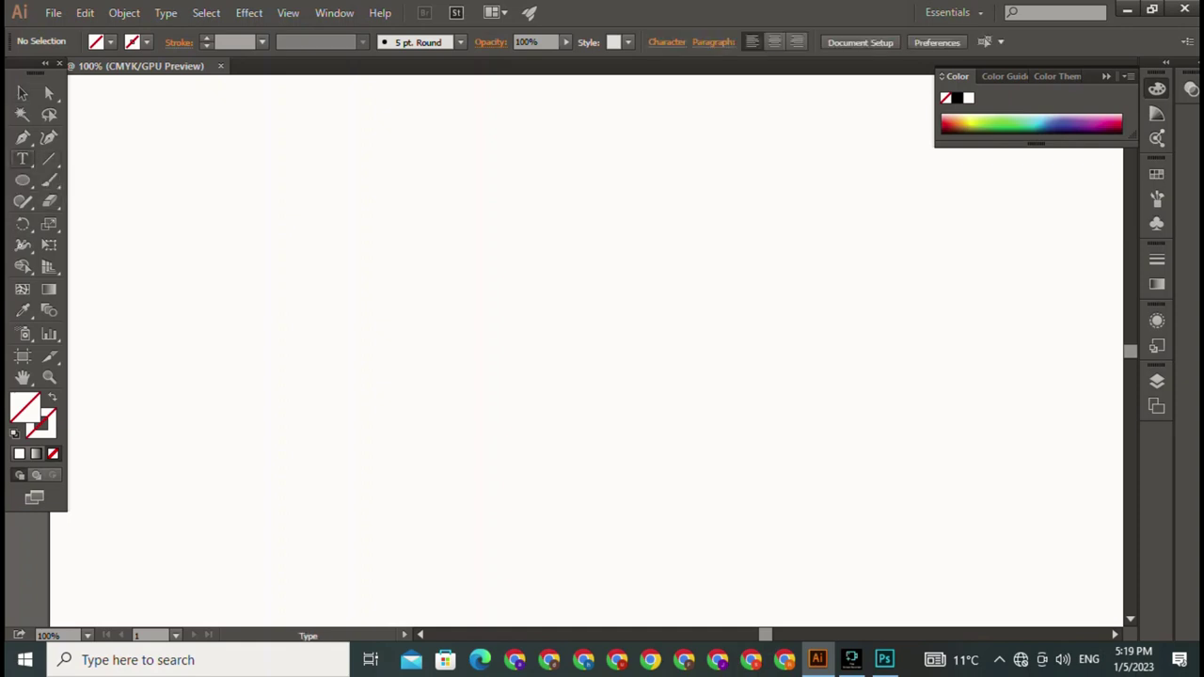
left_click(271, 183)
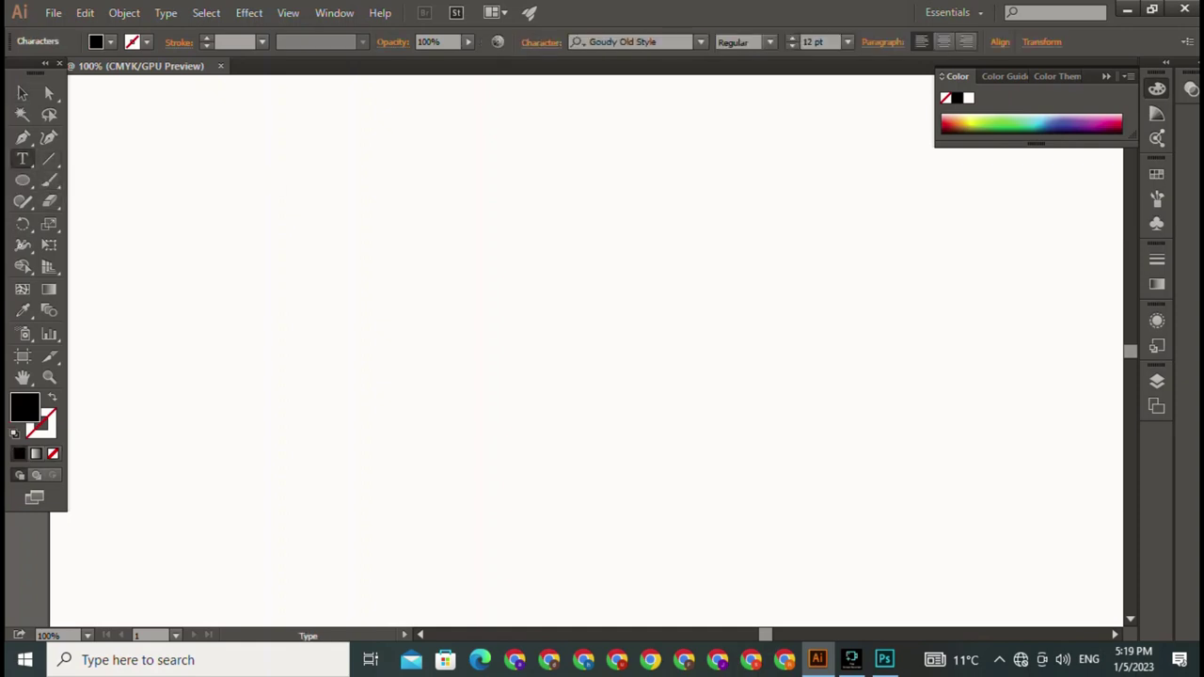
type("MA")
type("RY")
type("AM")
Step: Enlarge MARYAM to about 117 pt and set it in the Forte typeface
left_click(22, 93)
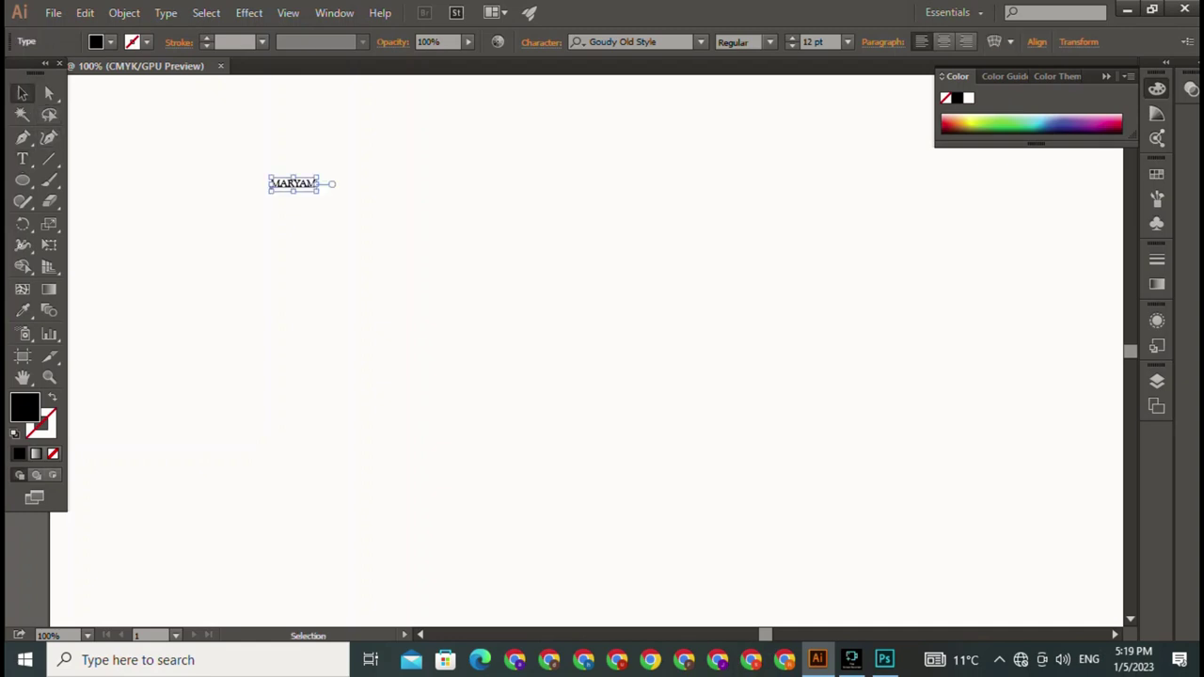
left_click_drag(318, 191, 707, 313)
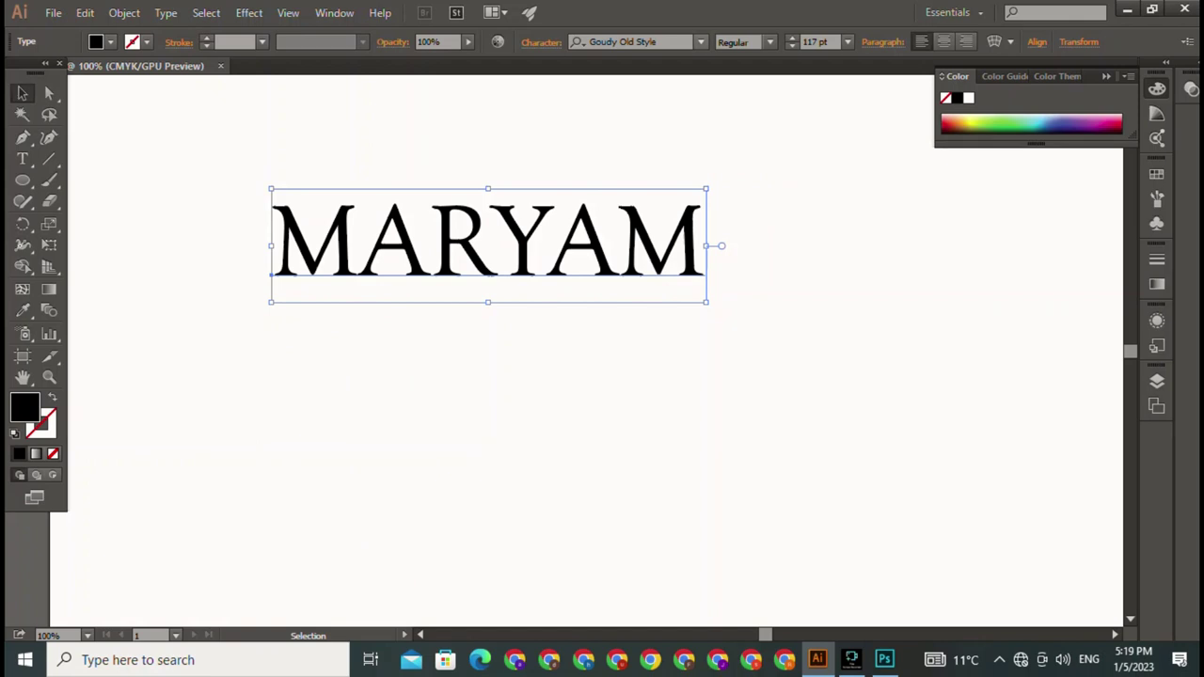
left_click(700, 41)
left_click(611, 130)
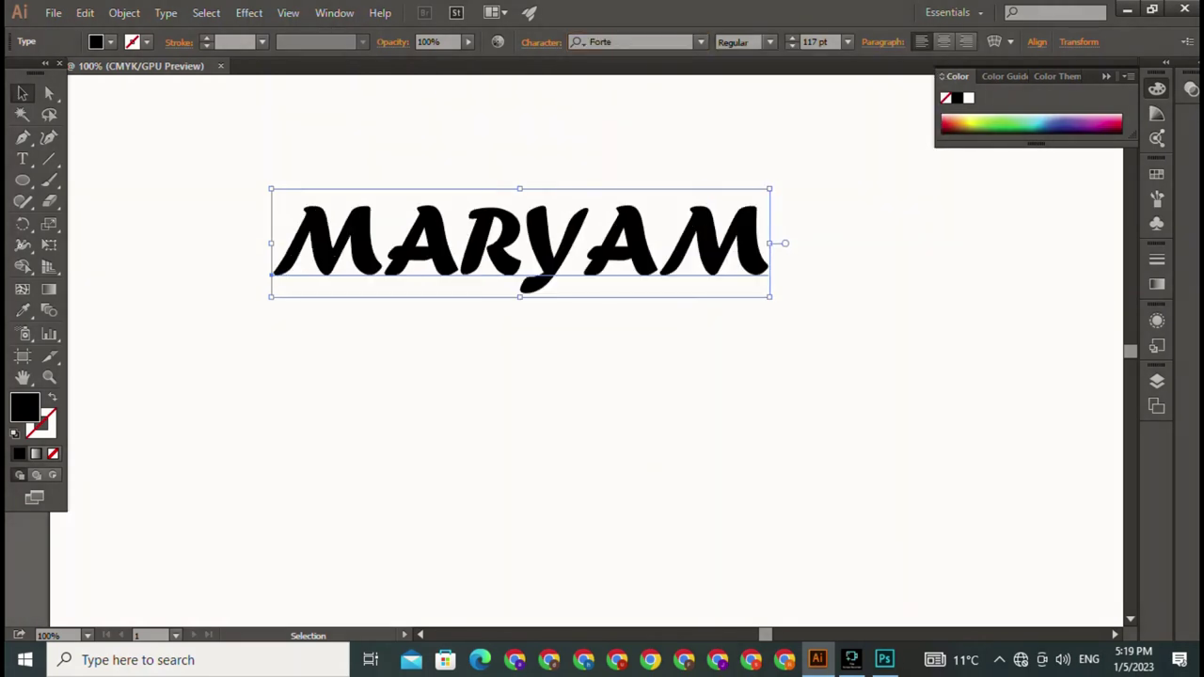
key("ctrl+shift+a")
key("p")
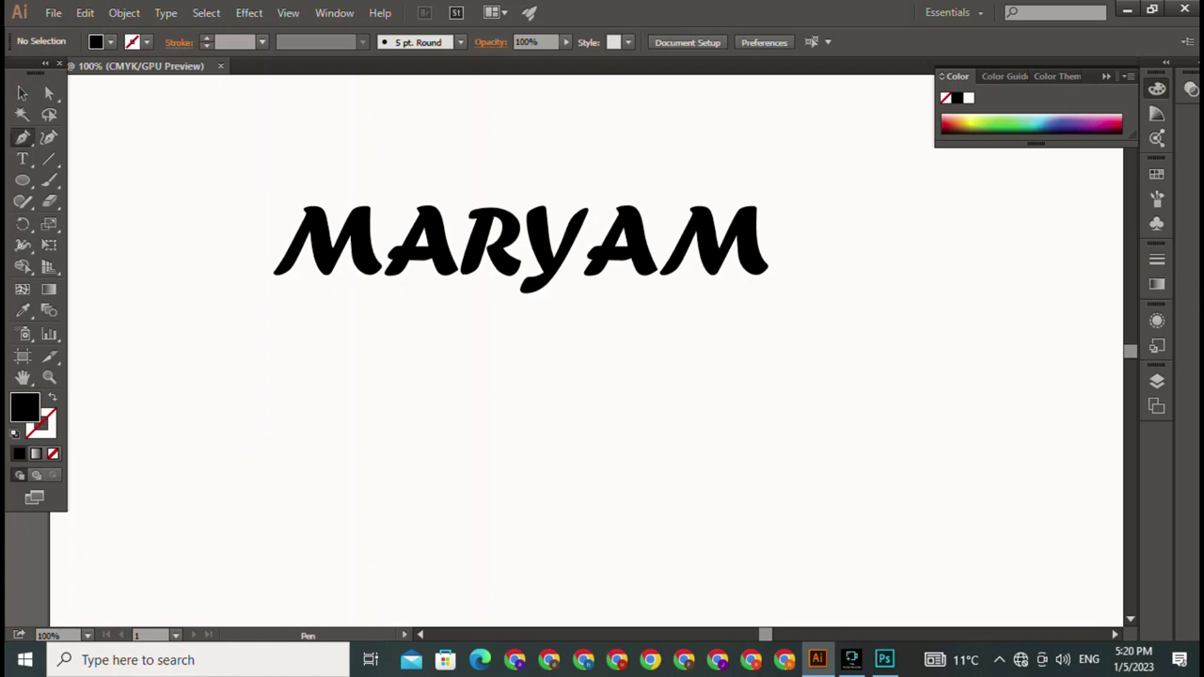
Step: Get rid of the stray pen path drawn below MARYAM
mouse_move(277, 286)
left_mouse_down()
mouse_move(872, 285)
mouse_move(752, 330)
mouse_move(694, 332)
left_mouse_up()
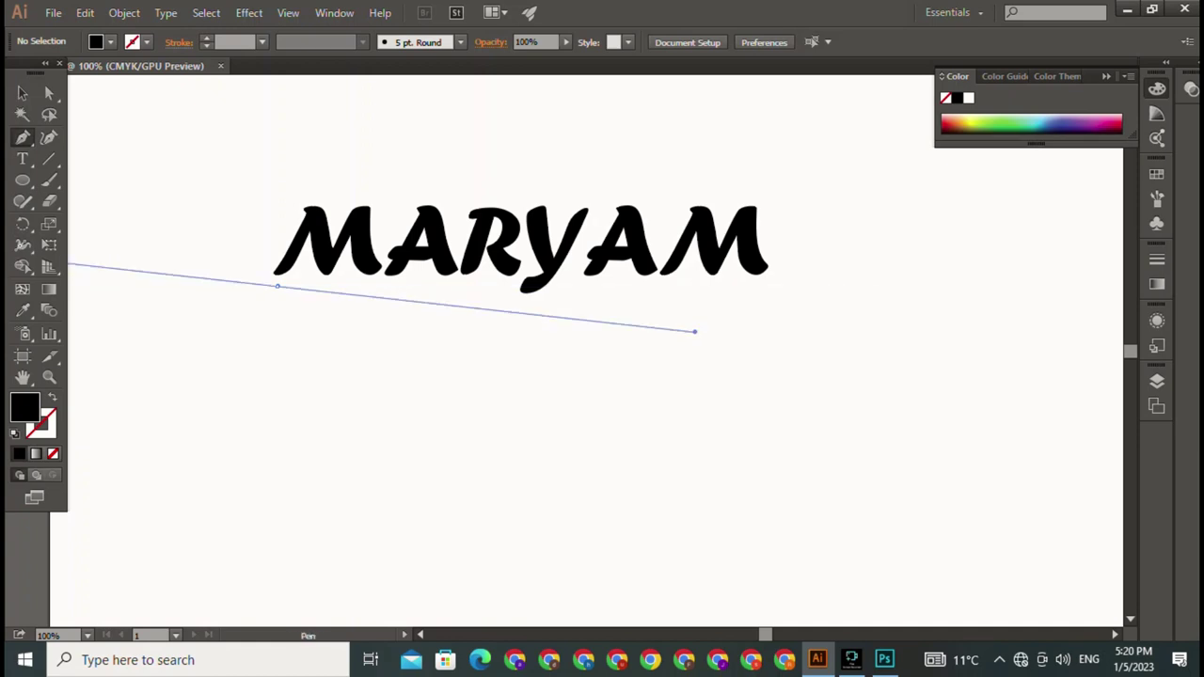
key("ctrl")
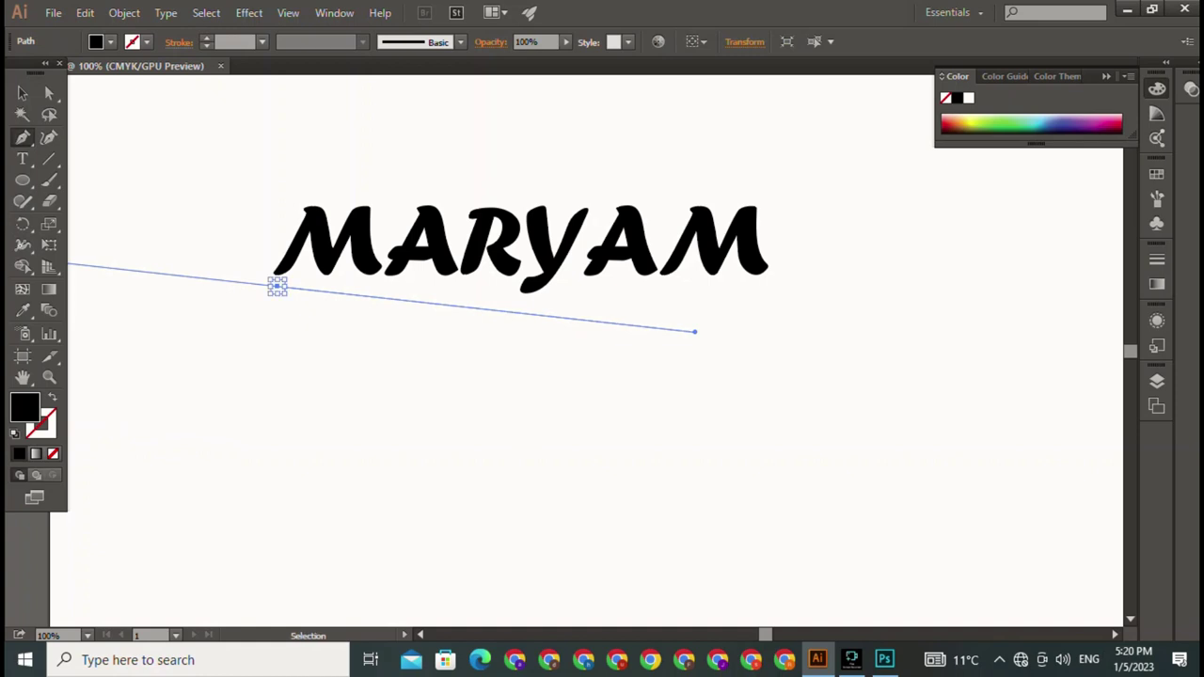
key("ctrl+shift+a")
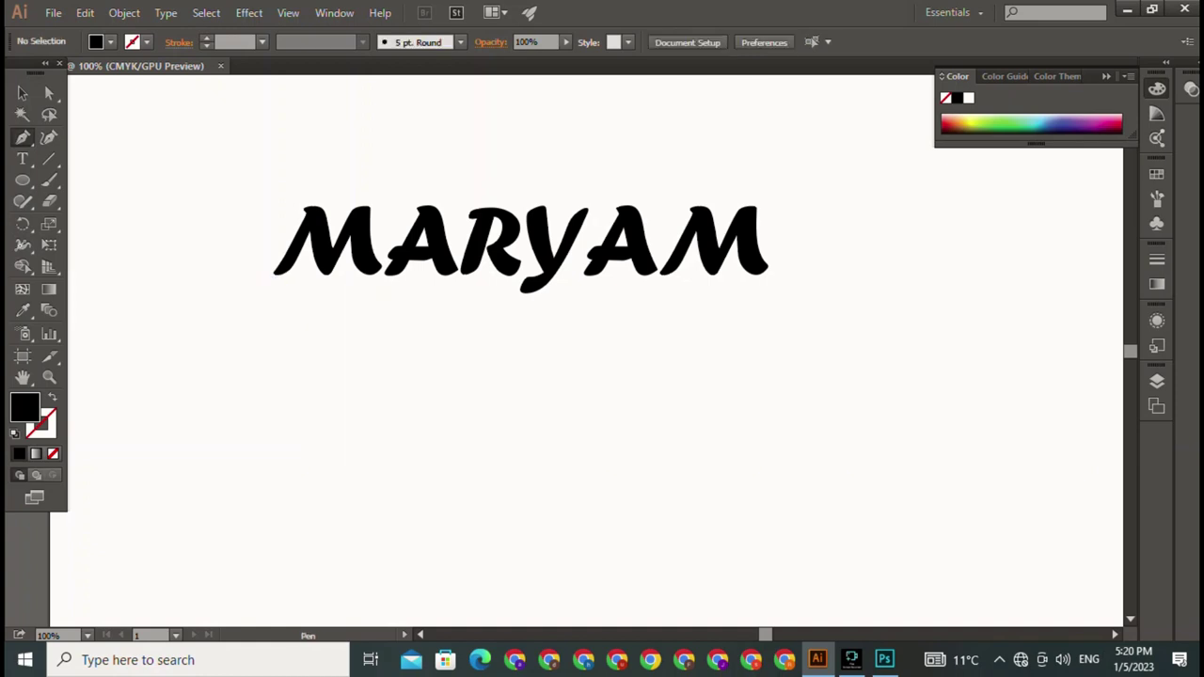
Step: Draw a straight line along MARYAM's full baseline width and nudge it slightly down
left_click(275, 287)
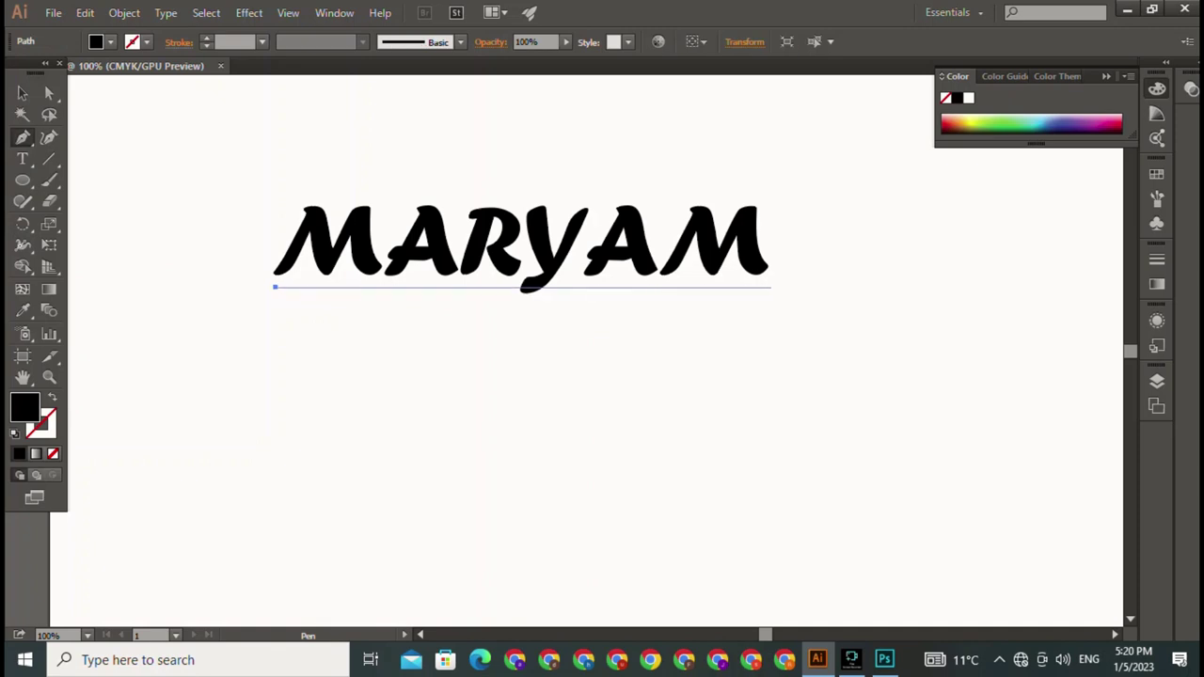
left_click(771, 287)
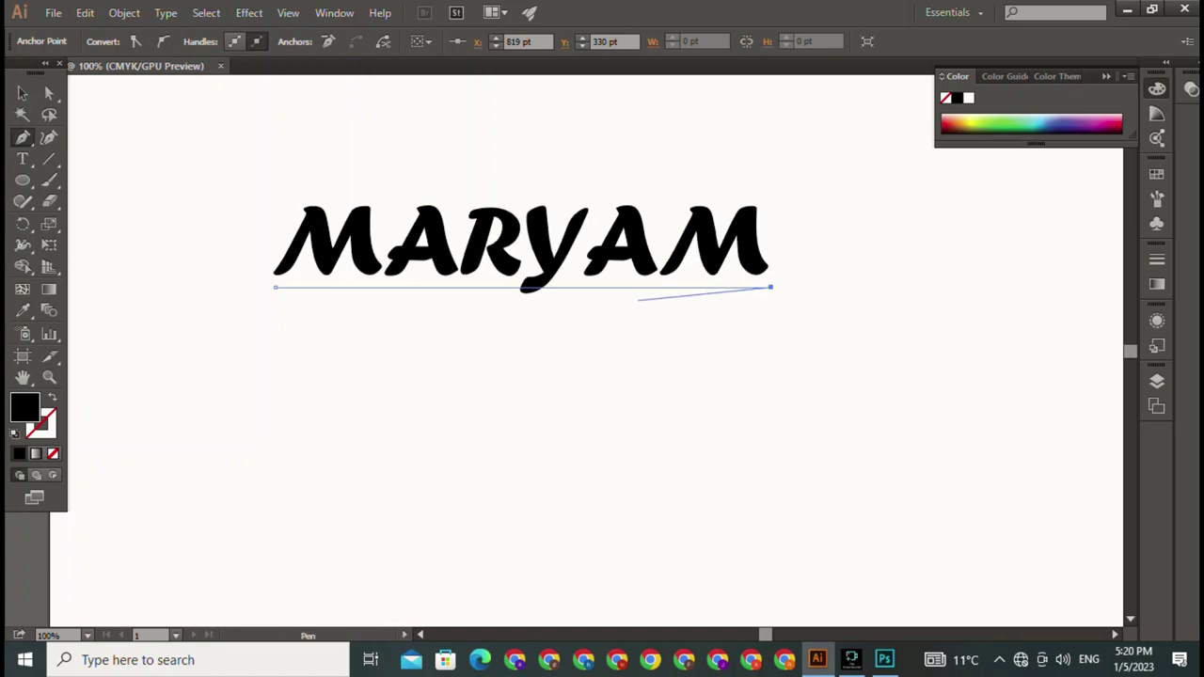
left_click_drag(638, 301, 771, 287)
left_click(275, 287)
key("v")
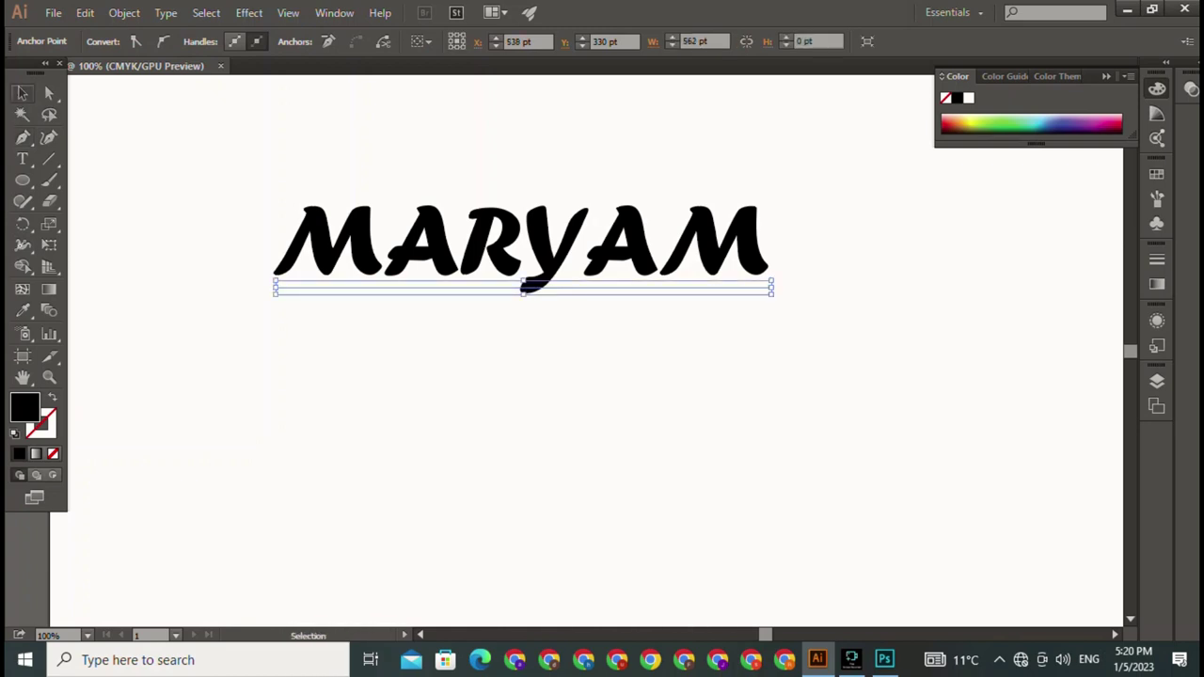
key("ctrl+shift+a")
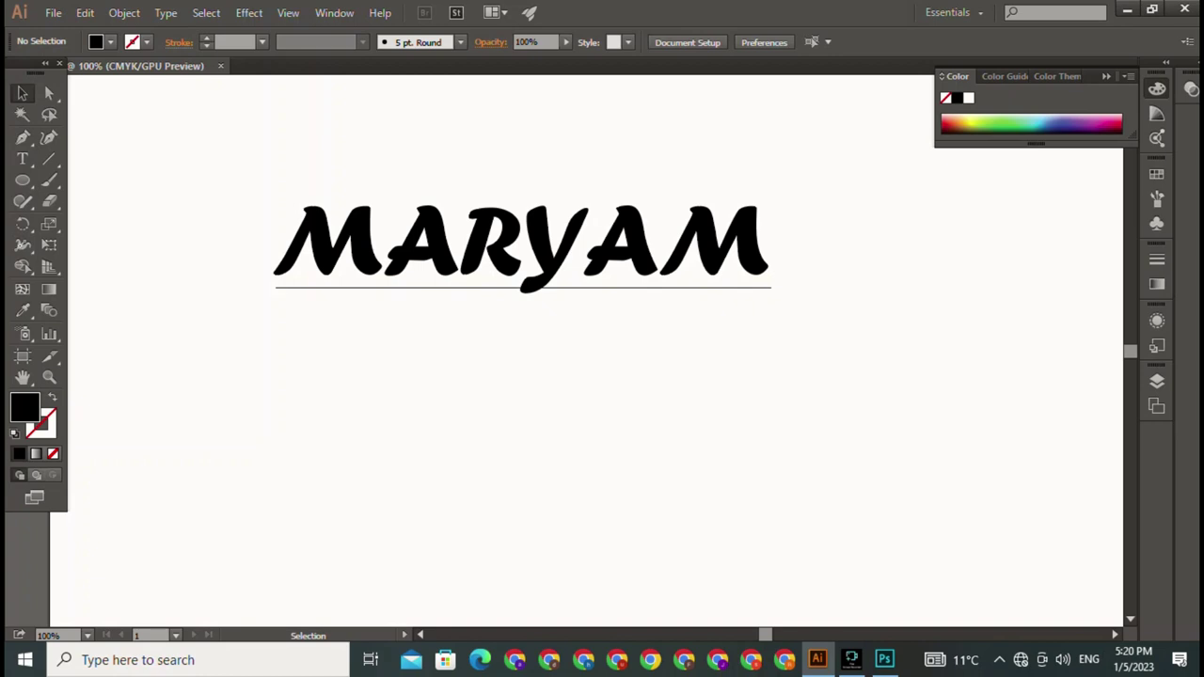
left_click_drag(523, 287, 523, 295)
key("ctrl+shift+a")
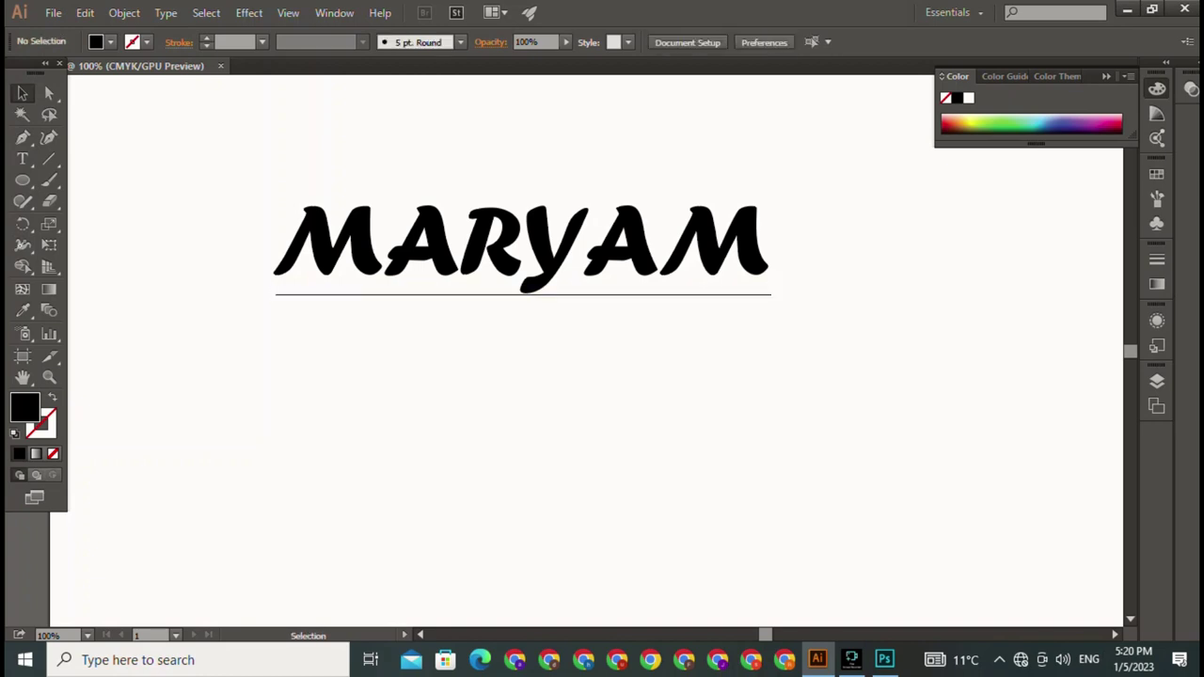
Step: Move the line under MARYAM slightly lower and give it a black 1 pt stroke
left_click(523, 295)
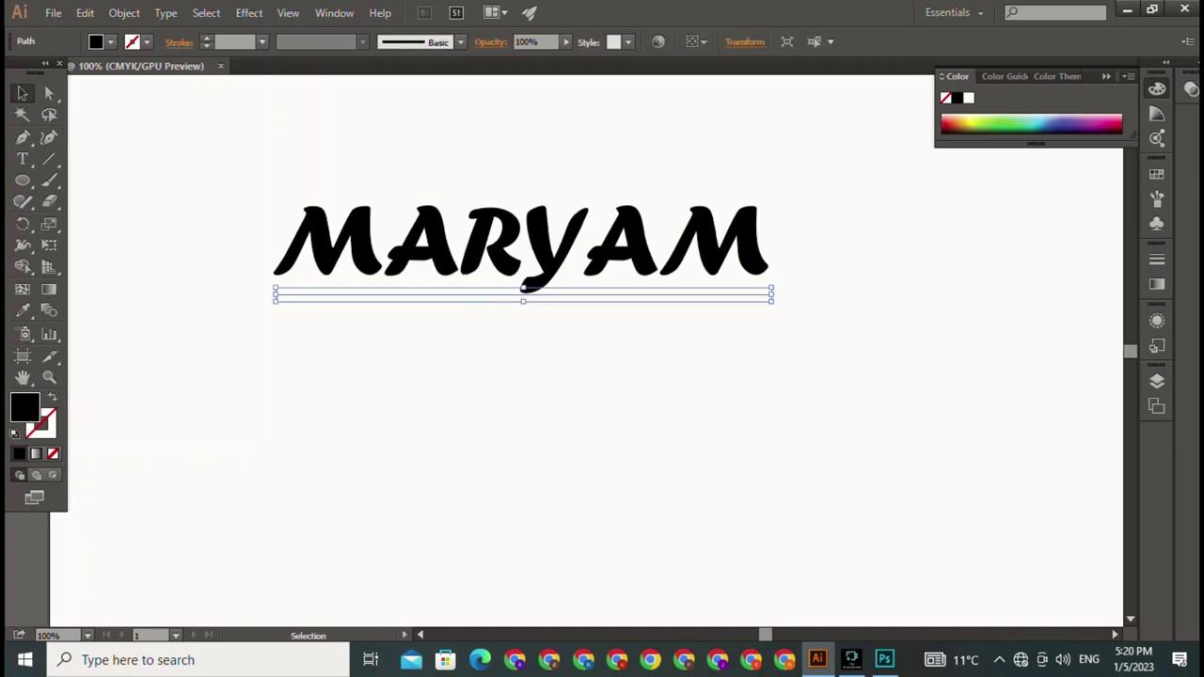
left_click_drag(522, 294, 523, 301)
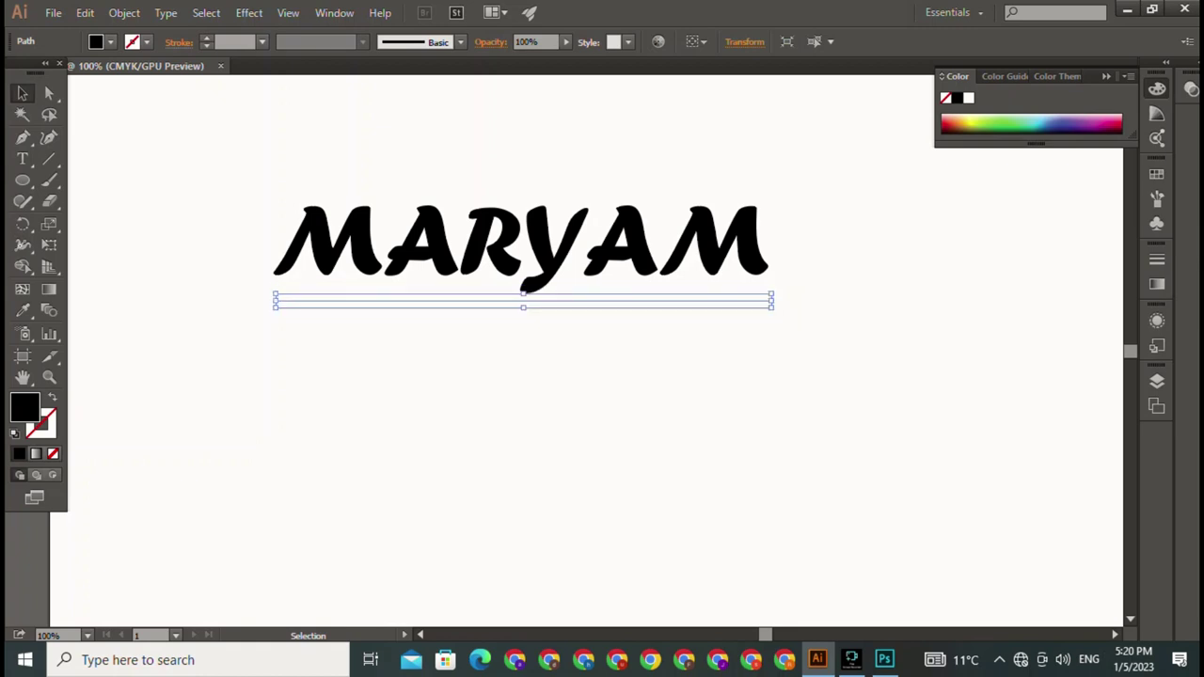
left_click(147, 41)
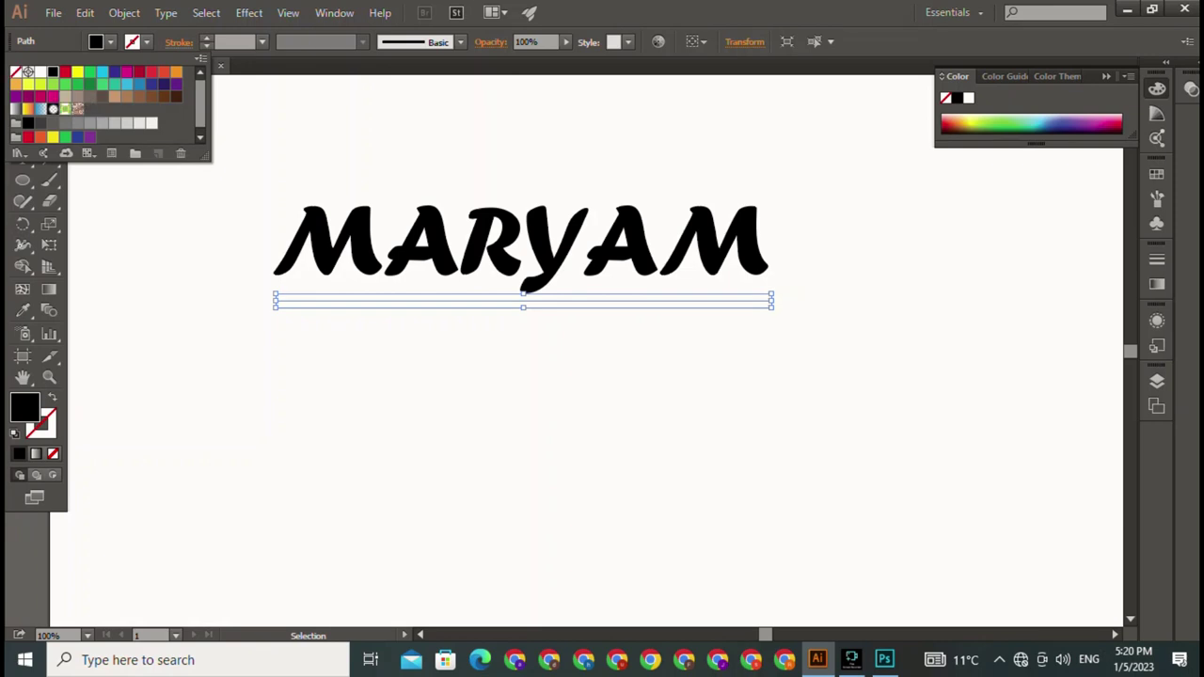
left_click(53, 71)
key("Escape")
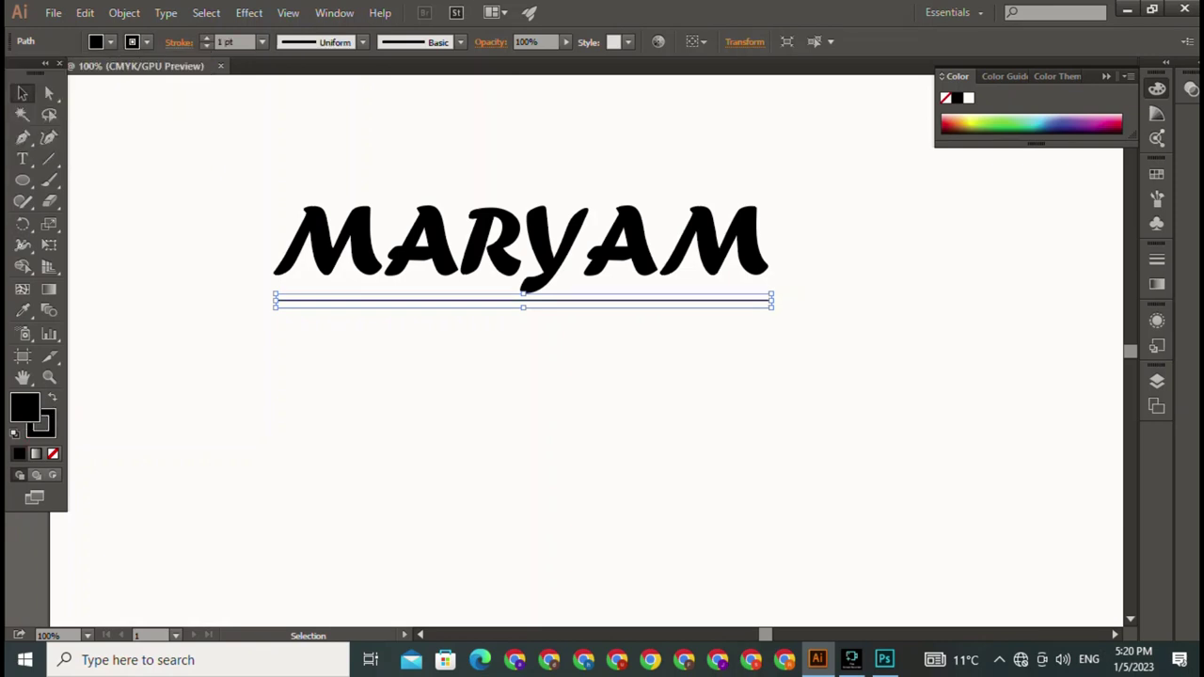
key("ctrl+shift+a")
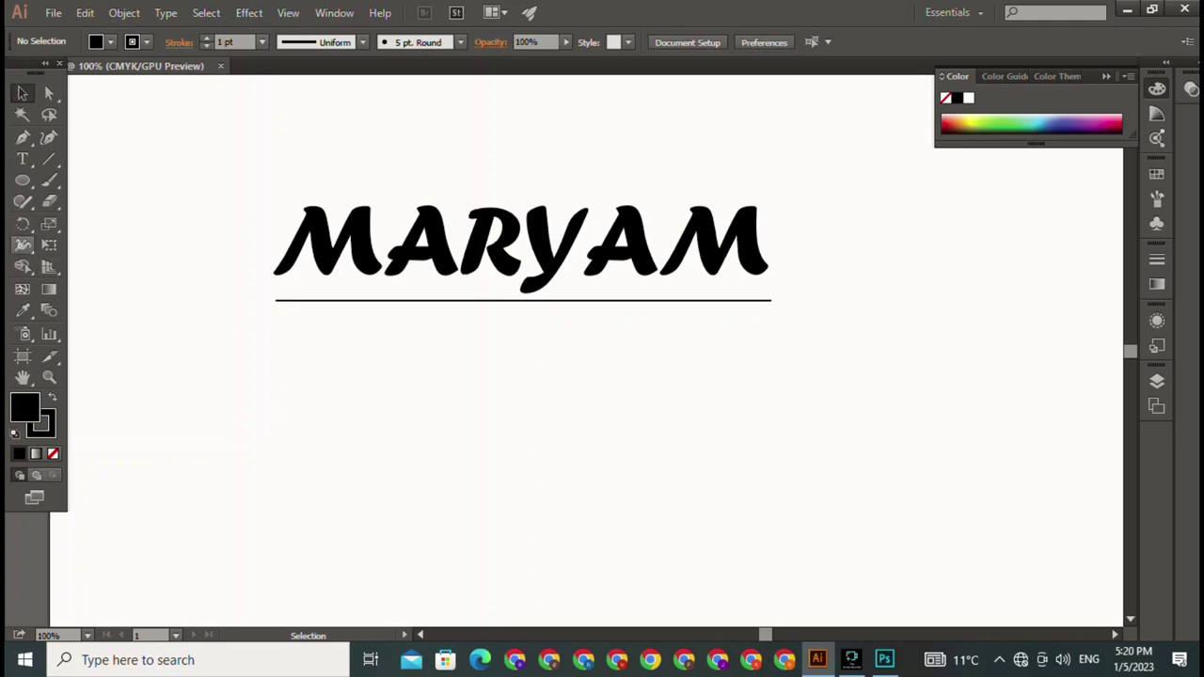
left_click(23, 137)
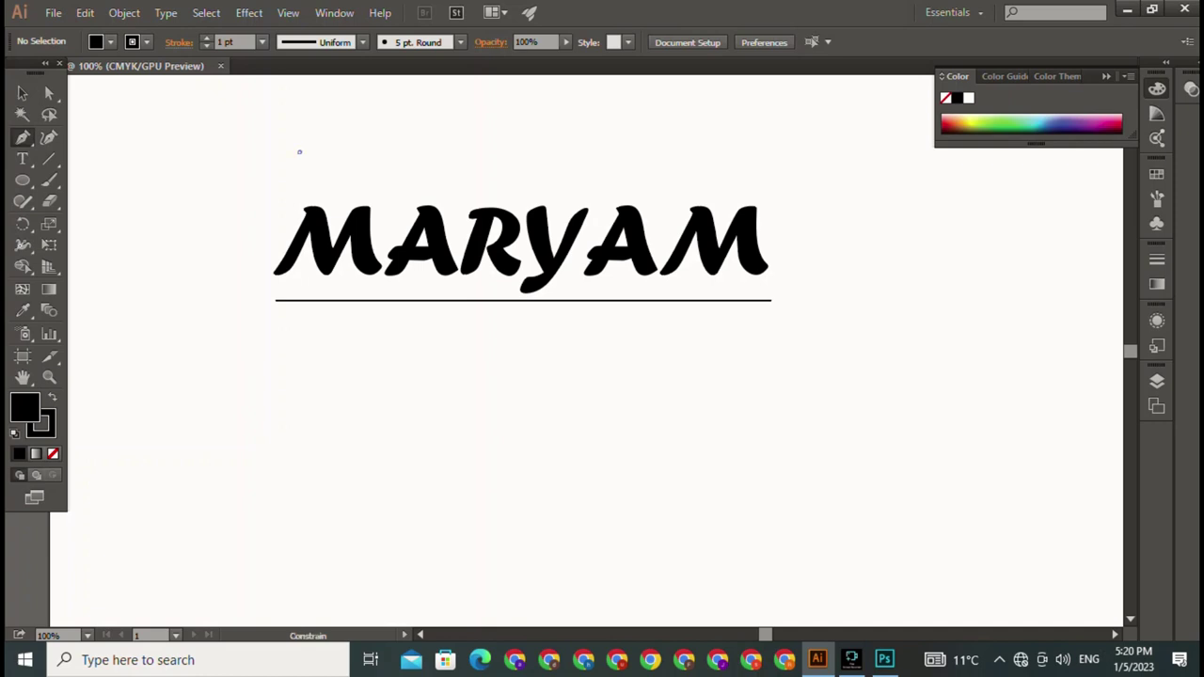
Step: Undo the stray pen point and show the rulers in pixel units
left_click_drag(300, 152, 366, 151)
key("ctrl+z")
left_click(23, 92)
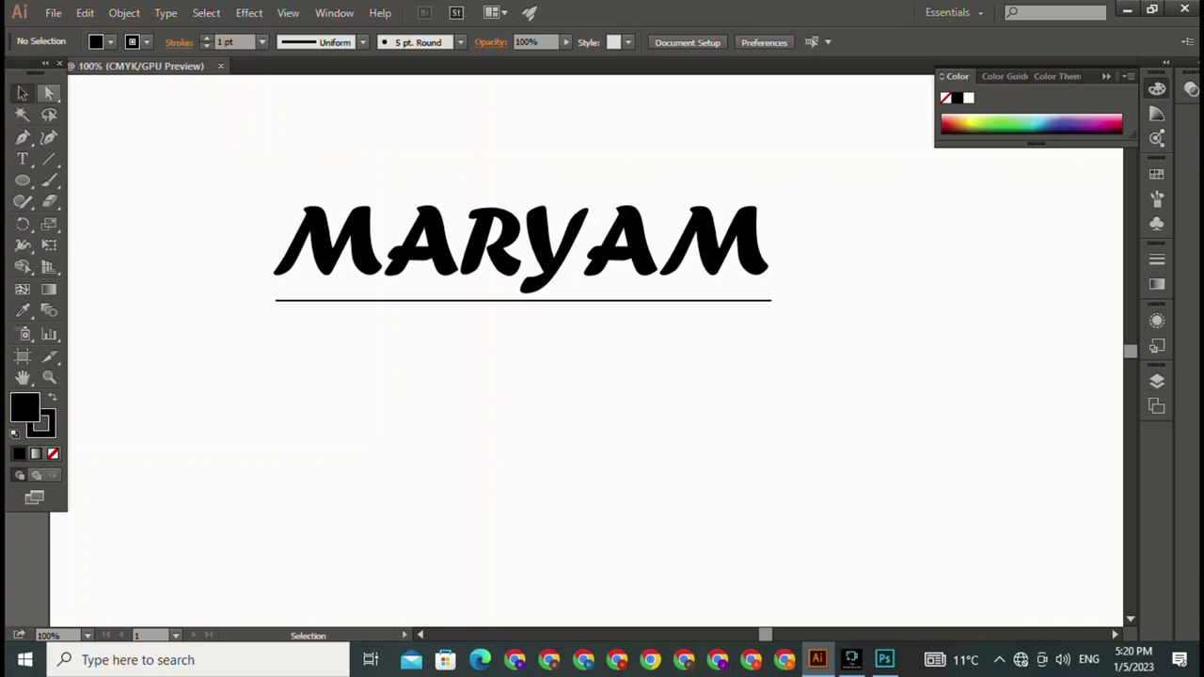
key("ctrl+r")
right_click(309, 81)
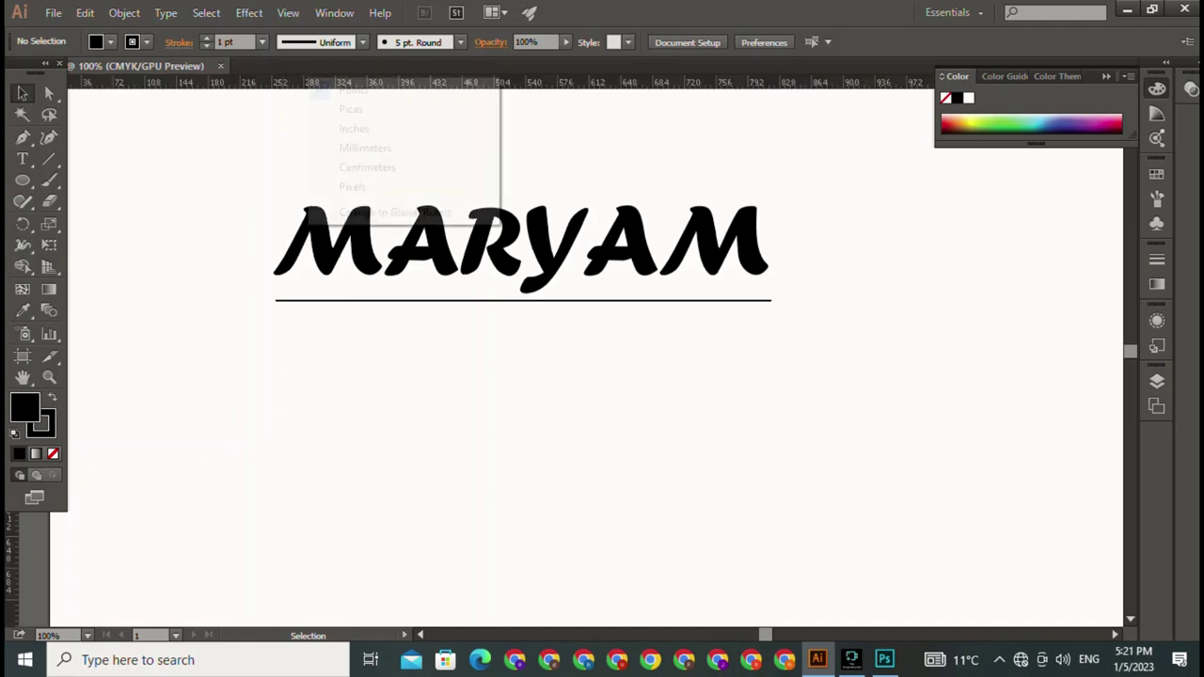
left_click(352, 187)
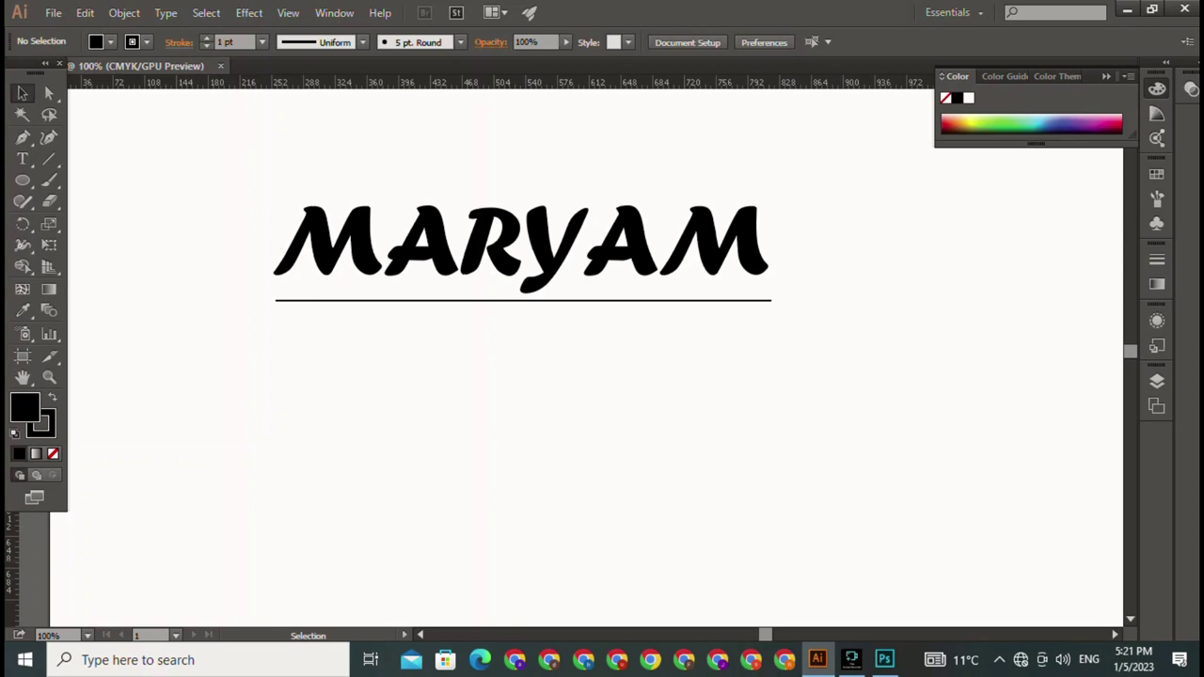
Step: Place vertical guides at MARYAM's left and right edges and horizontal guides above and below the underline
left_click_drag(9, 489, 271, 465)
left_click_drag(272, 466, 275, 465)
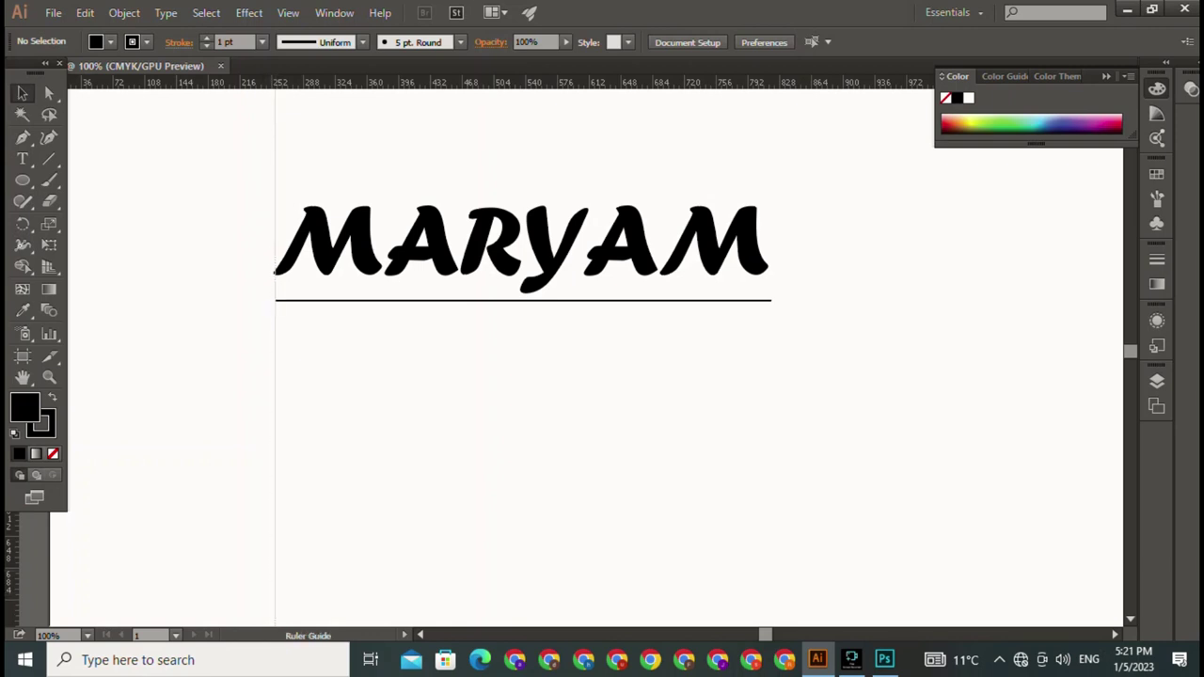
mouse_move(9, 376)
left_mouse_down()
mouse_move(836, 376)
mouse_move(771, 377)
left_mouse_up()
scroll(836, 376, "down", 1)
scroll(837, 376, "down", 1)
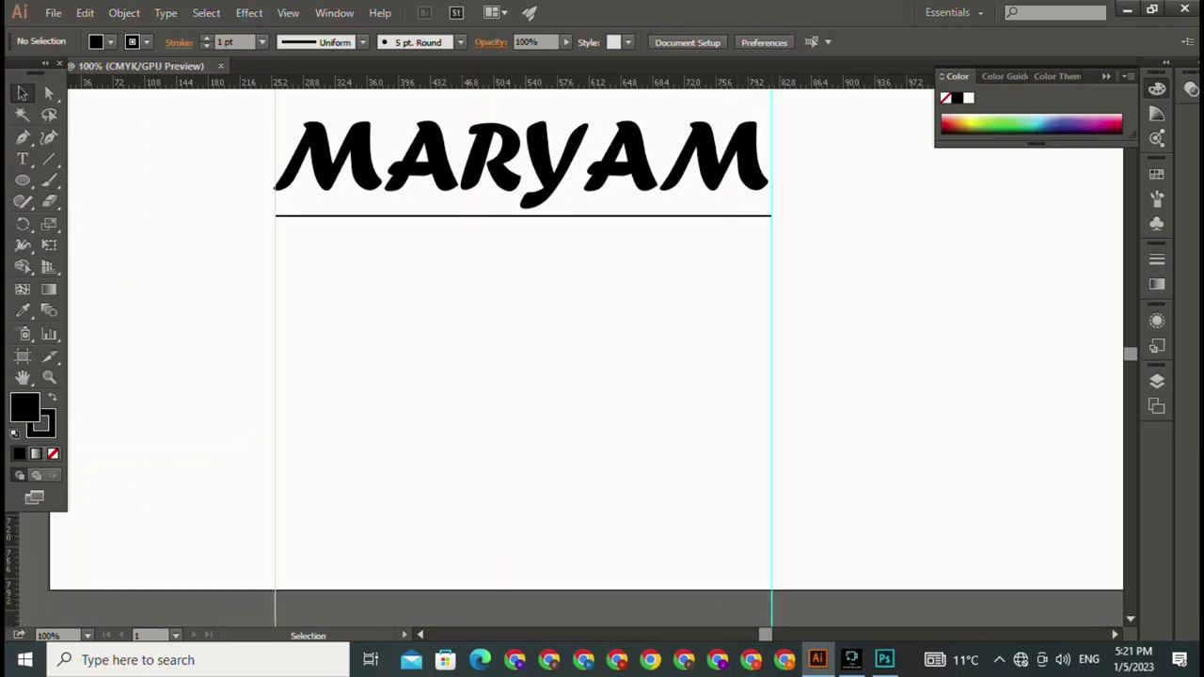
scroll(583, 357, "up", 4)
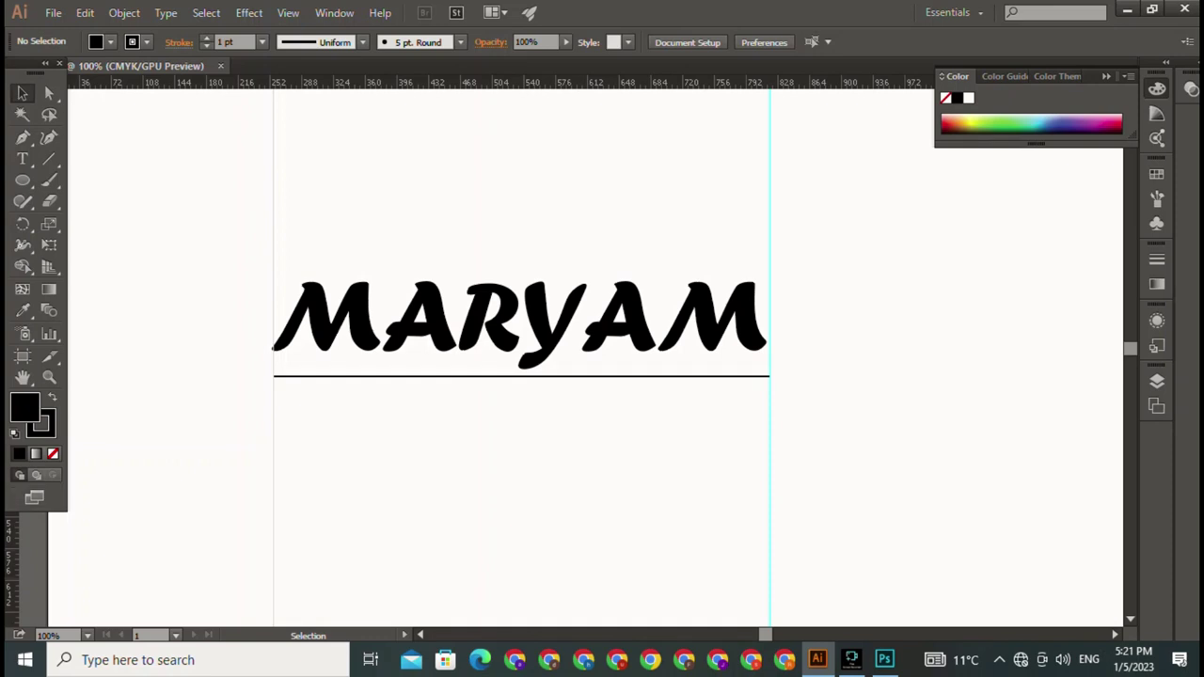
left_click_drag(602, 82, 602, 251)
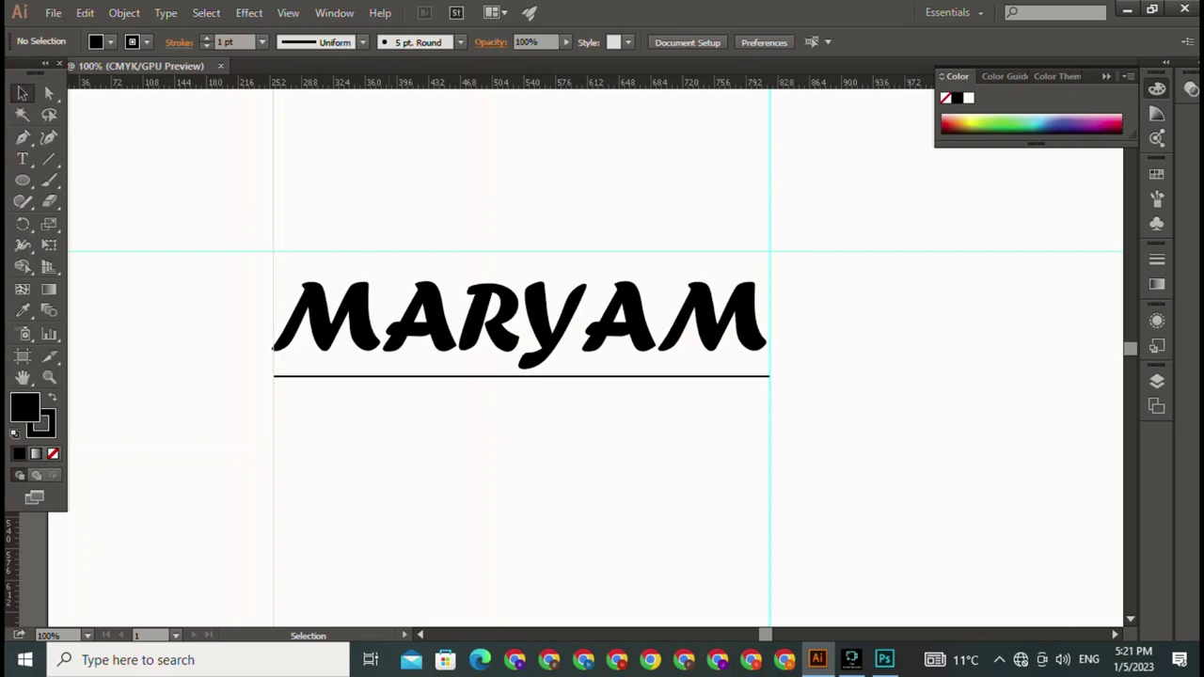
left_click_drag(903, 82, 903, 449)
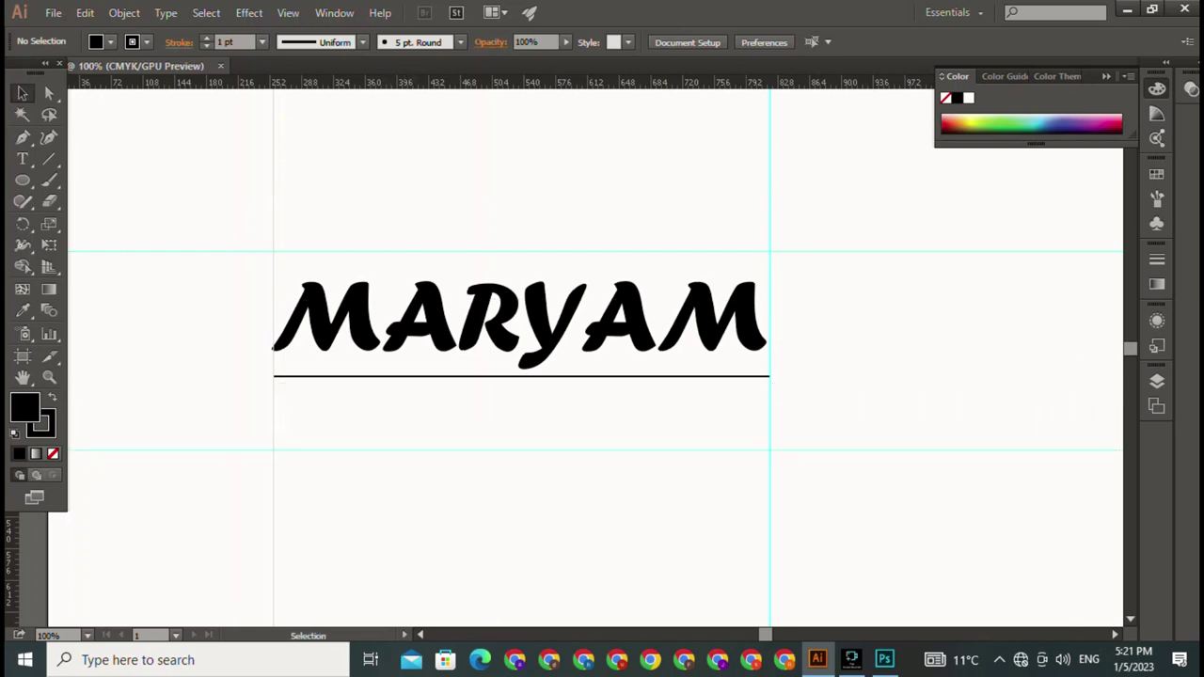
Step: Draw an L-shaped bracket path at the top-left guide intersection beside MARYAM
left_click(22, 137)
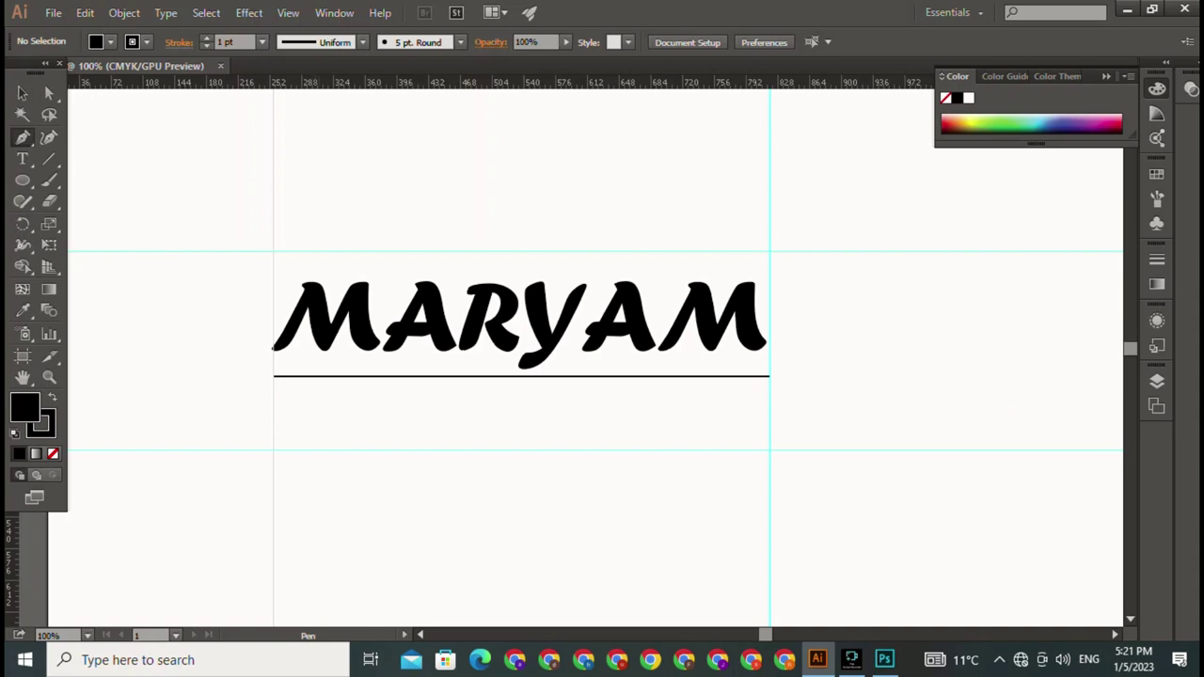
left_click(319, 252)
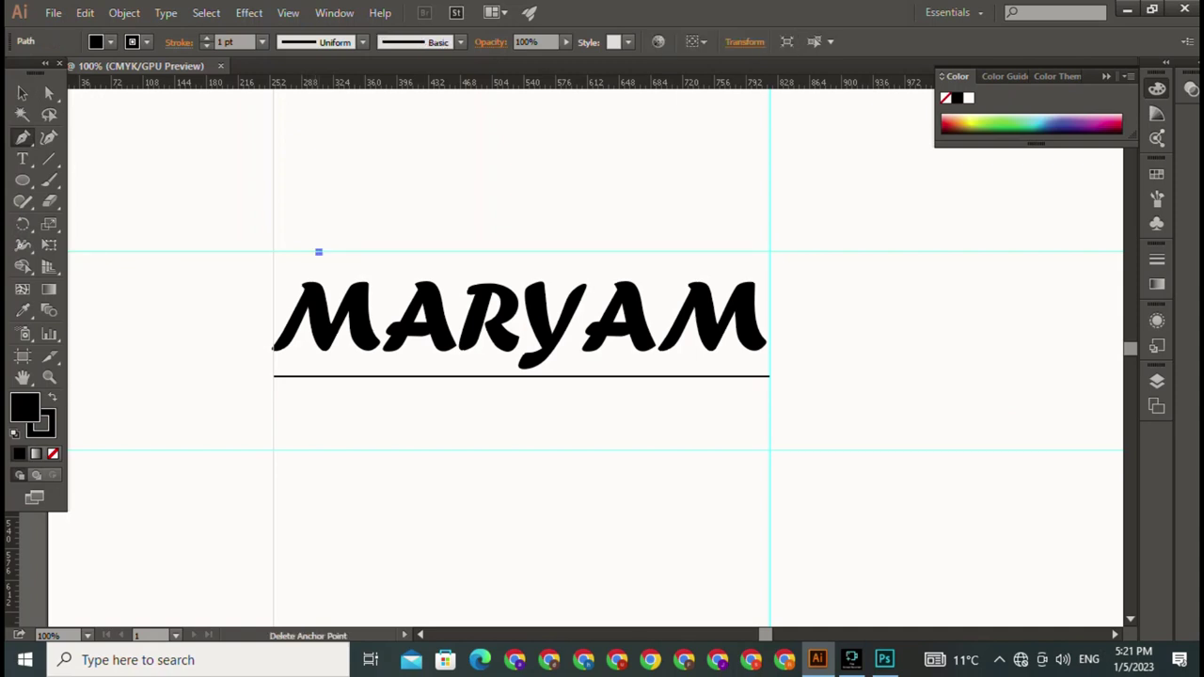
left_click(273, 252)
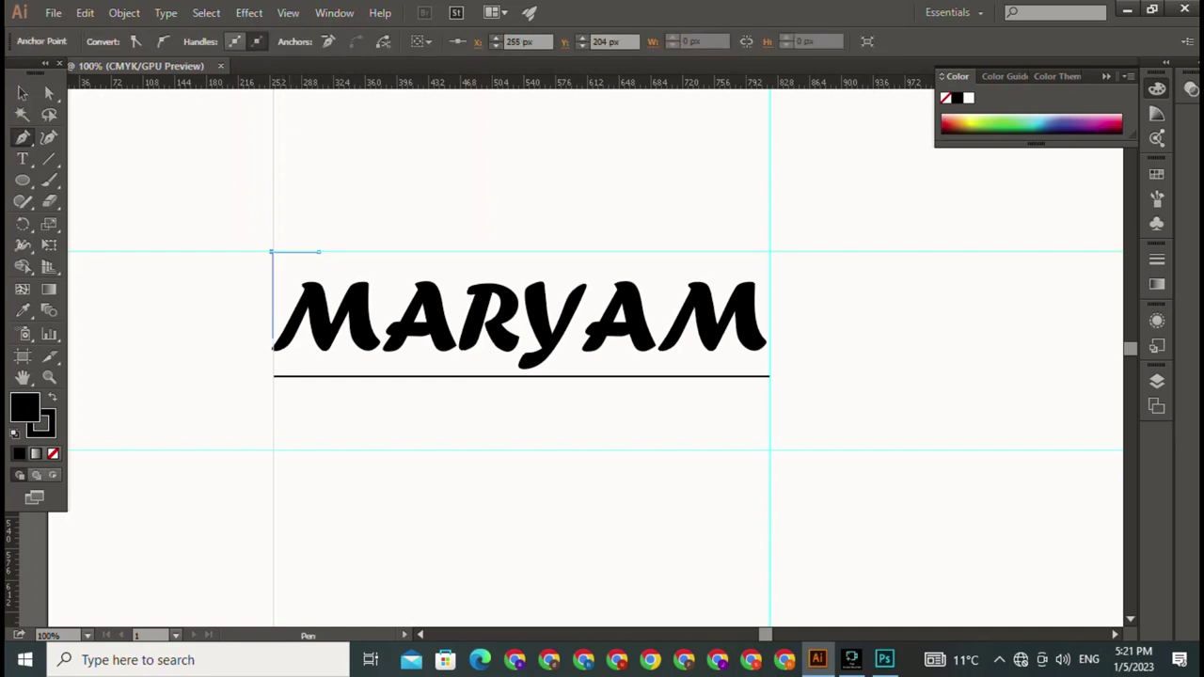
left_click(273, 336)
left_click(319, 252)
key("v")
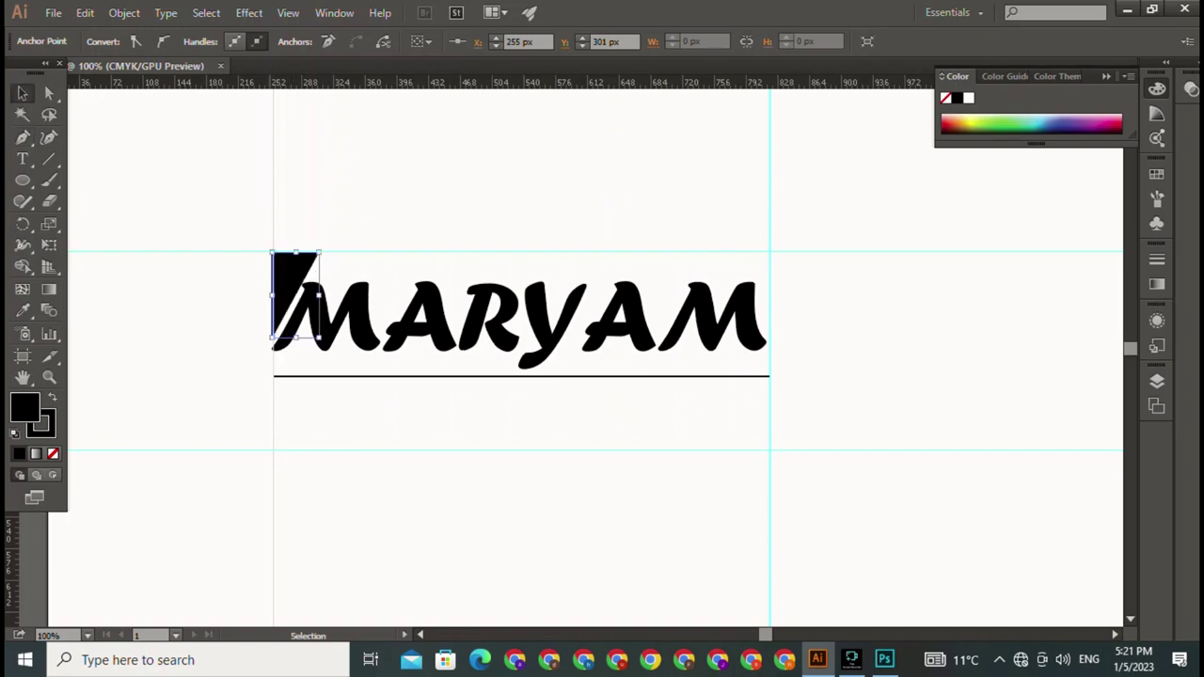
Step: Give the bracket no fill, Width Profile 1 and a 4 pt stroke
left_click(235, 216)
left_click(301, 282)
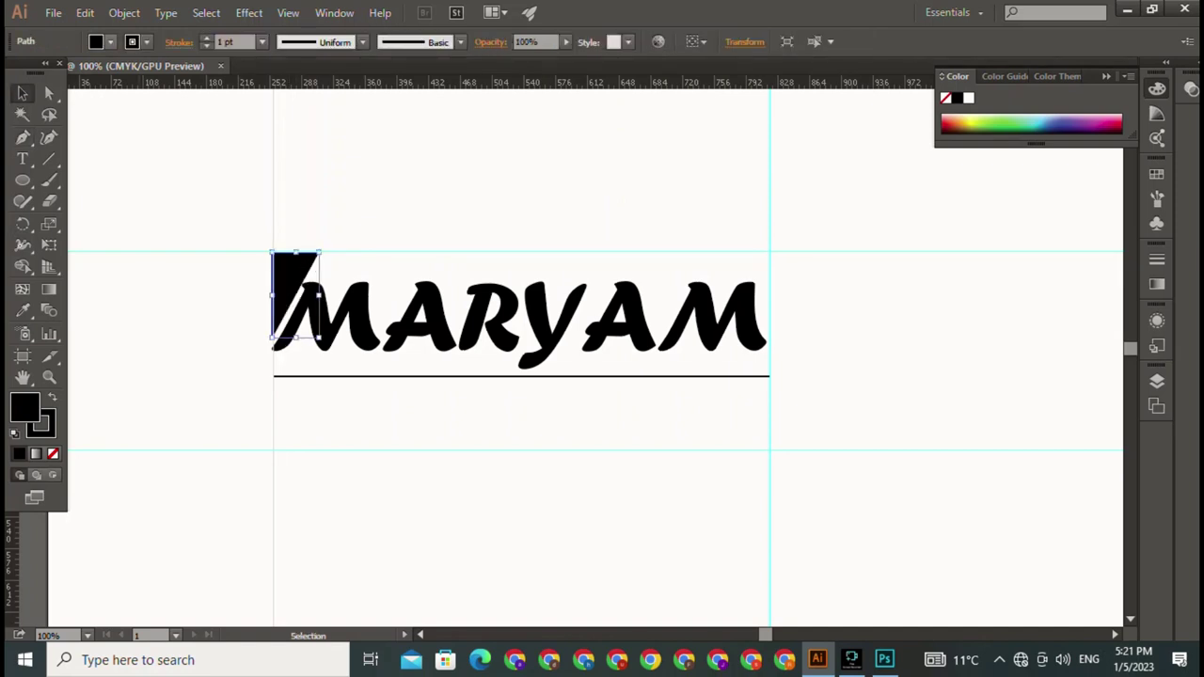
left_click(110, 41)
left_click(16, 73)
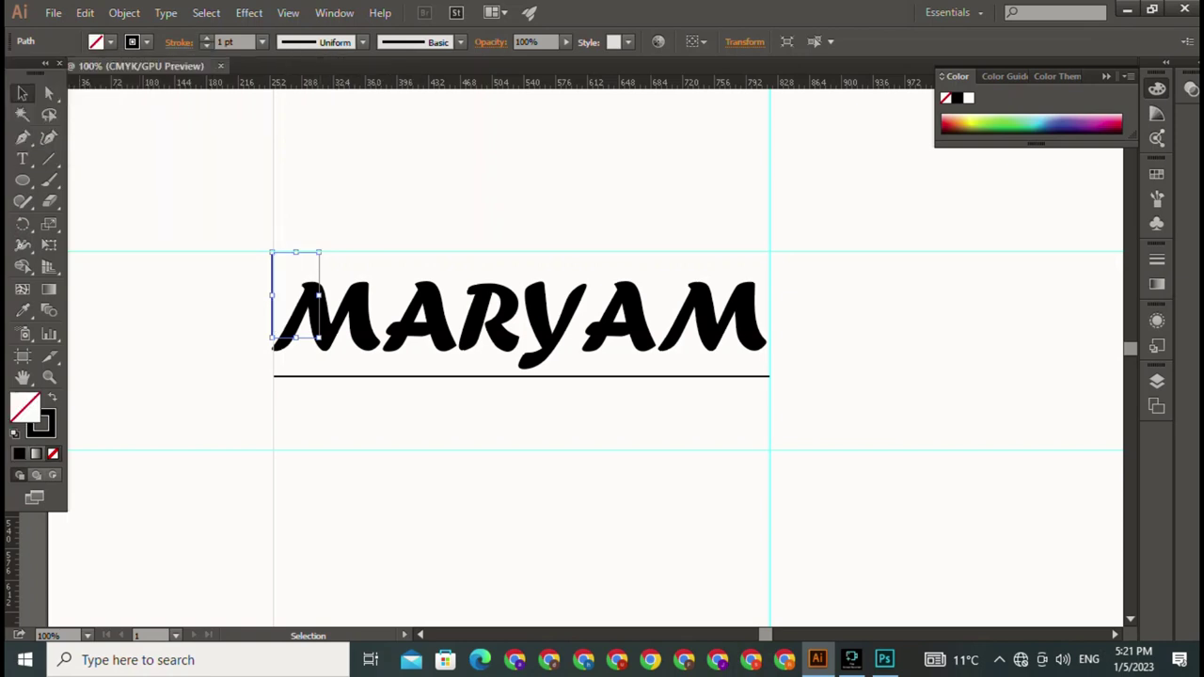
left_click(361, 41)
left_click(306, 97)
left_click(206, 38)
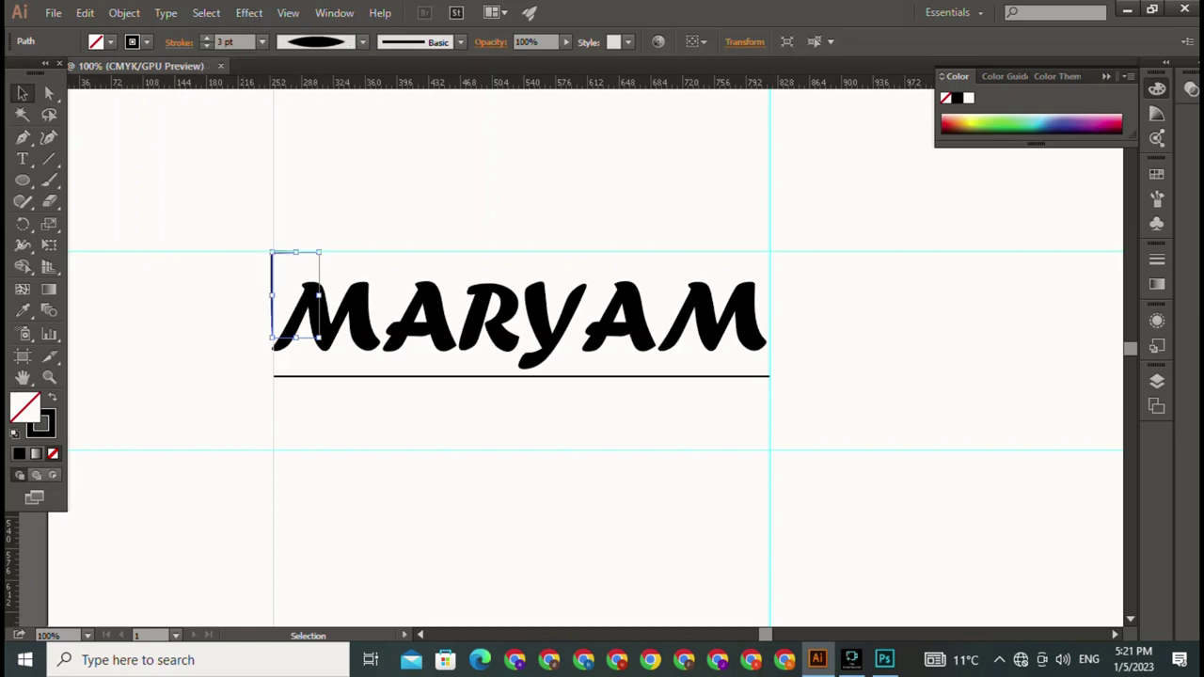
left_click(206, 38)
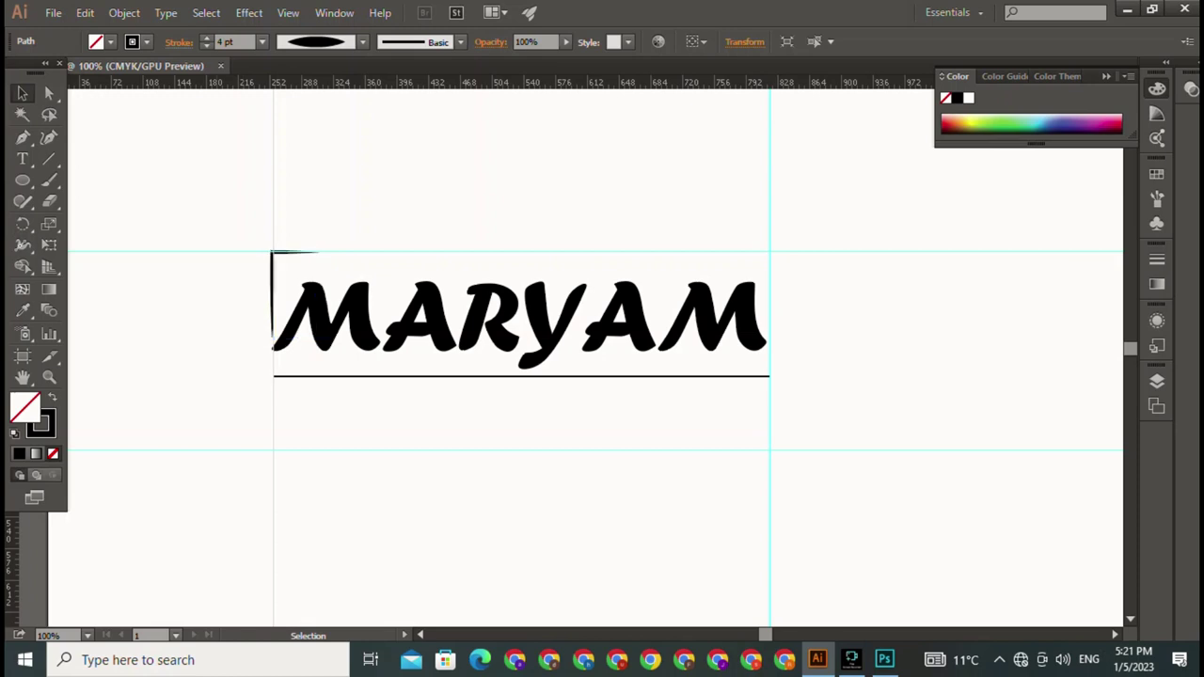
key("ctrl+shift+a")
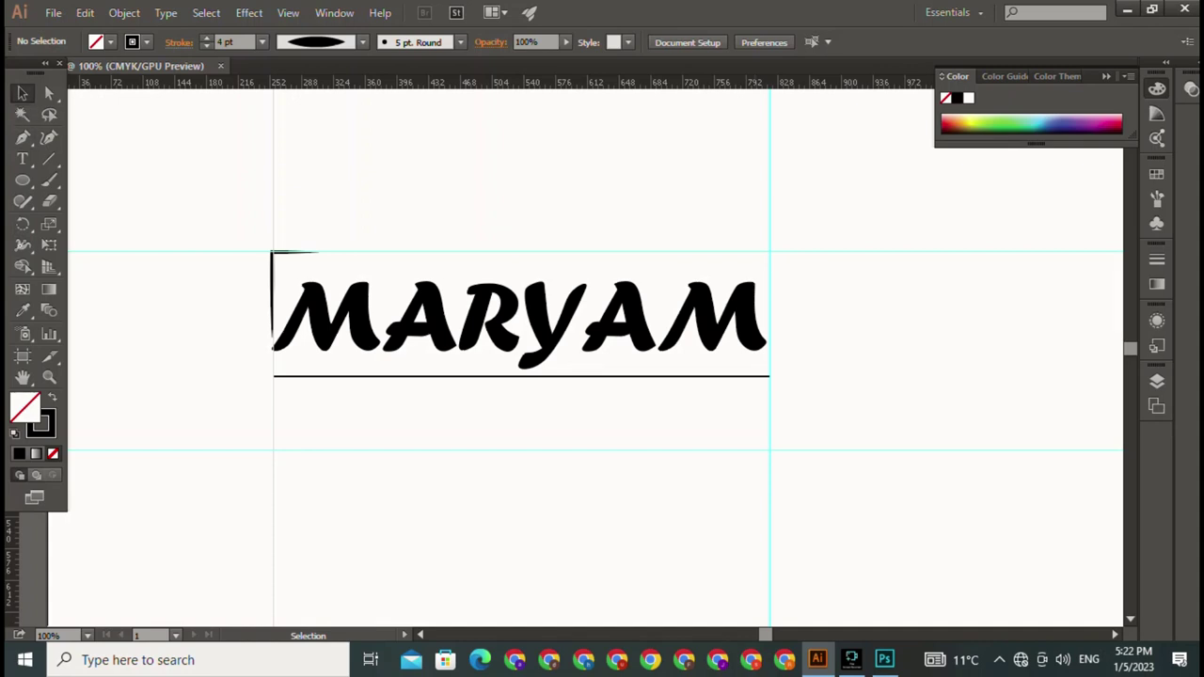
left_click(272, 291)
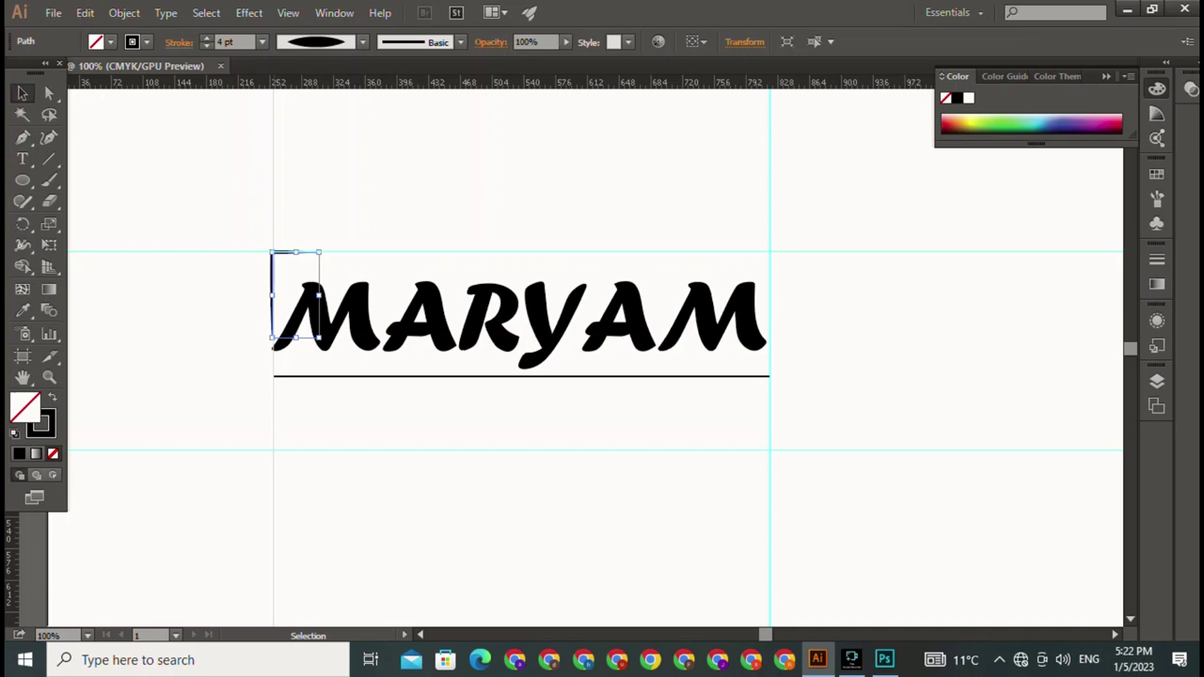
Step: Duplicate the tapered bracket and place the copy at MARYAM's top-right corner, keeping the original
mouse_move(271, 291)
left_mouse_down()
mouse_move(752, 297)
mouse_move(730, 293)
left_mouse_up()
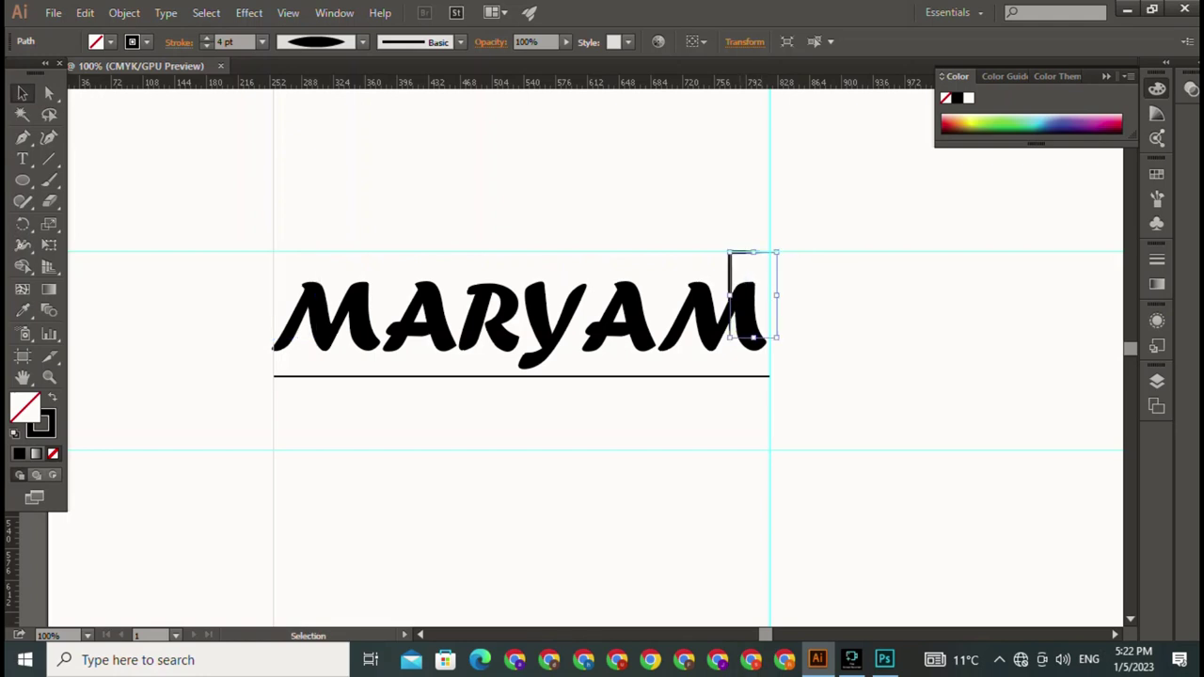
right_click(739, 256)
key("Escape")
key("ctrl+shift+a")
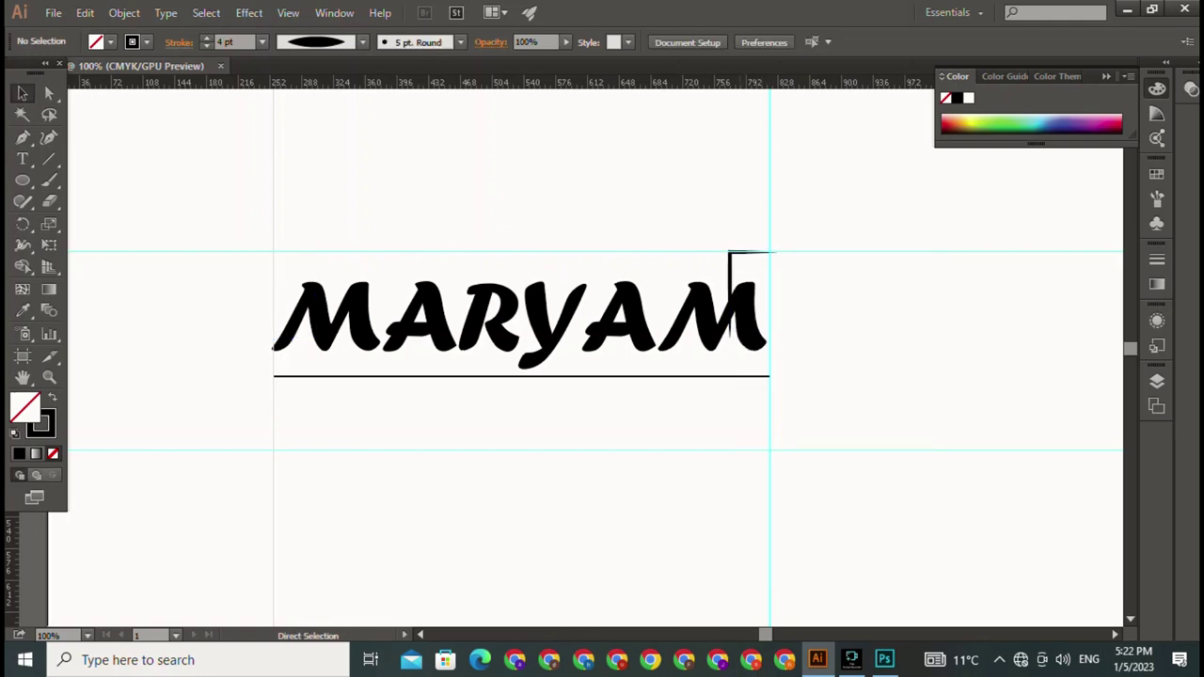
key("ctrl+z")
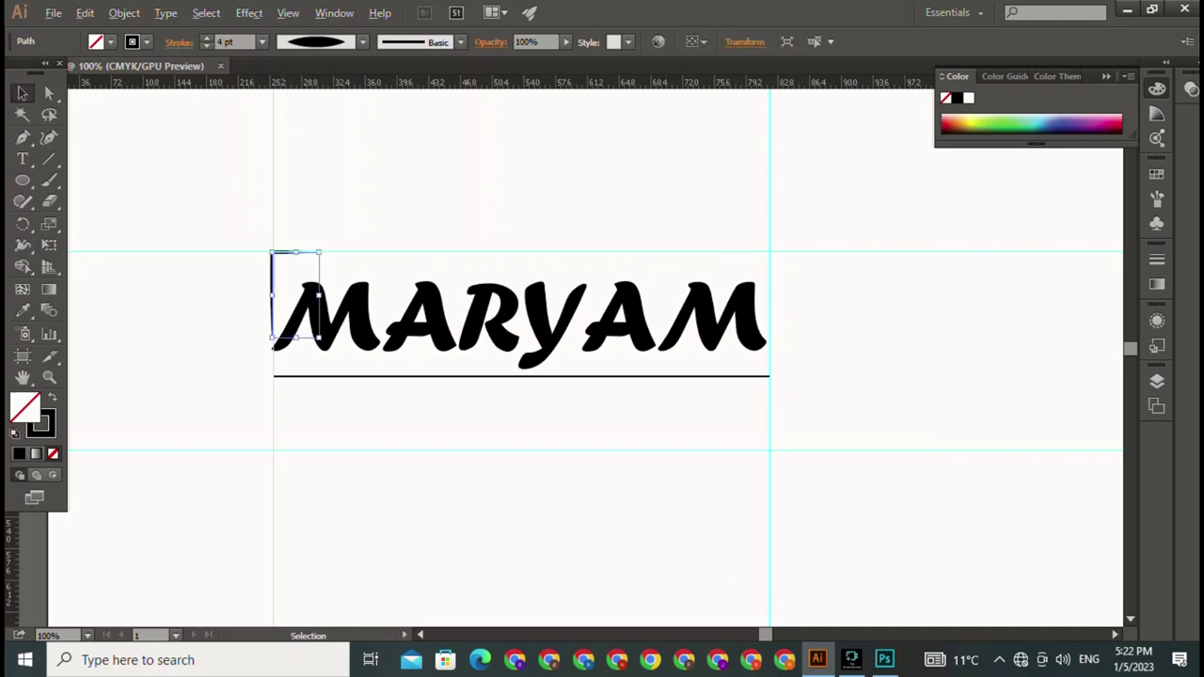
left_click_drag(271, 291, 279, 359)
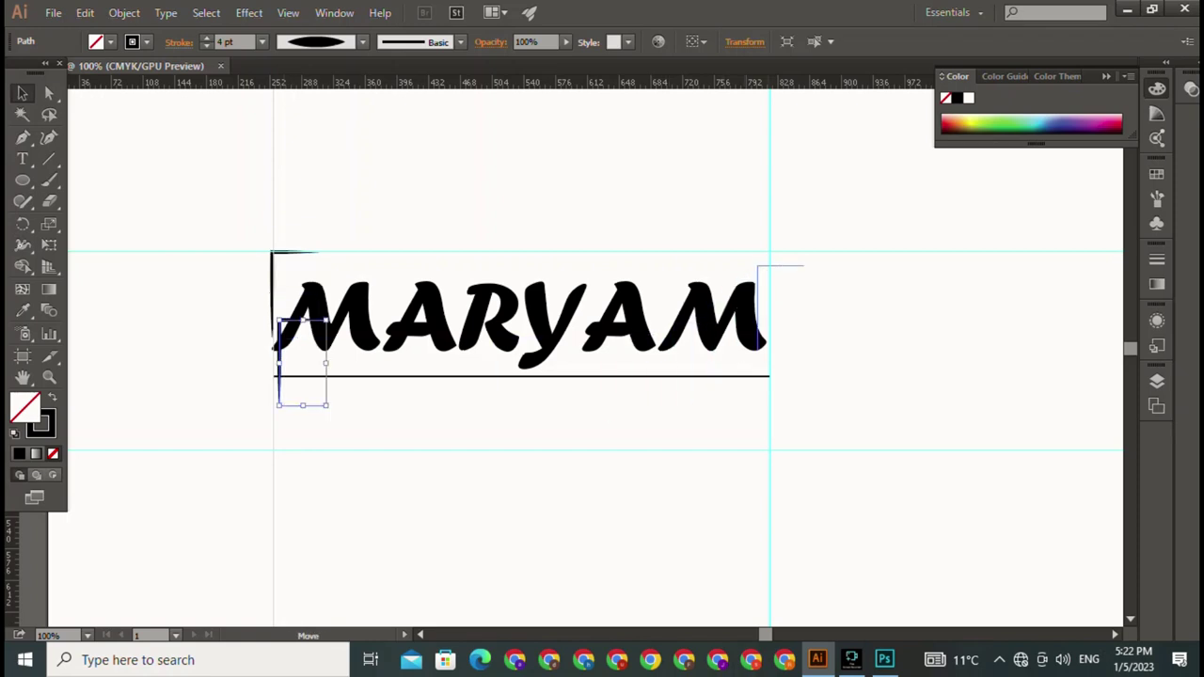
left_click_drag(495, 377, 726, 290)
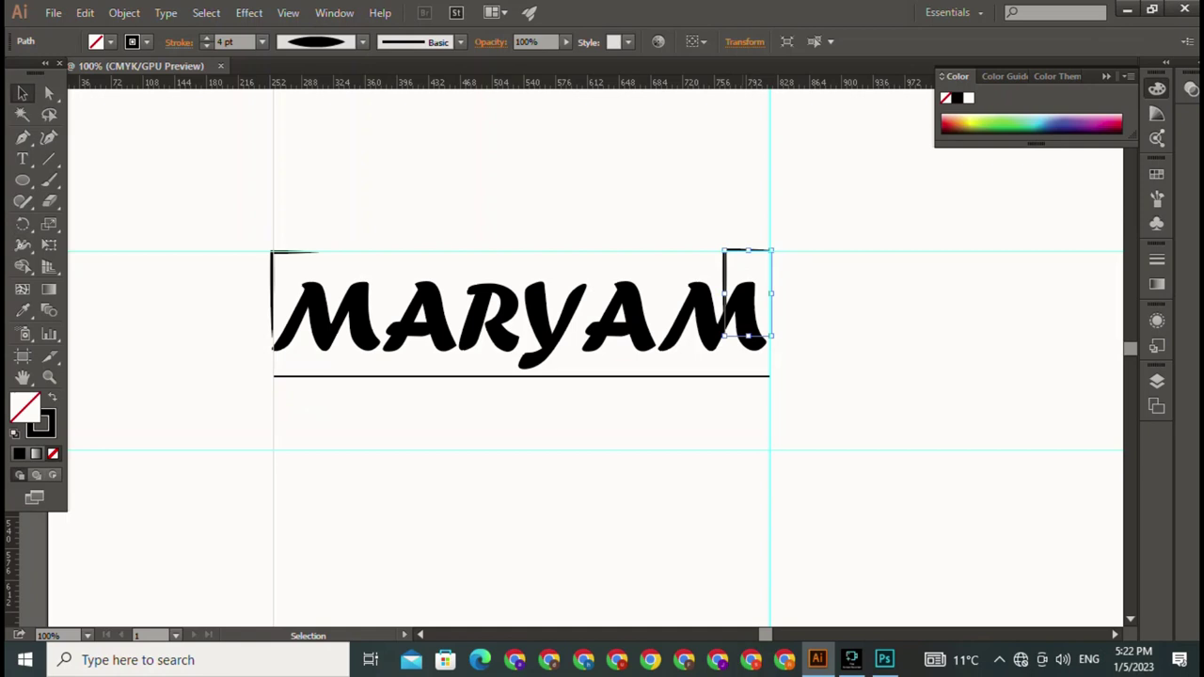
Step: Rotate the copied bracket in the Rotate dialog with preview, trying angles around 163°
right_click(742, 253)
mouse_move(796, 483)
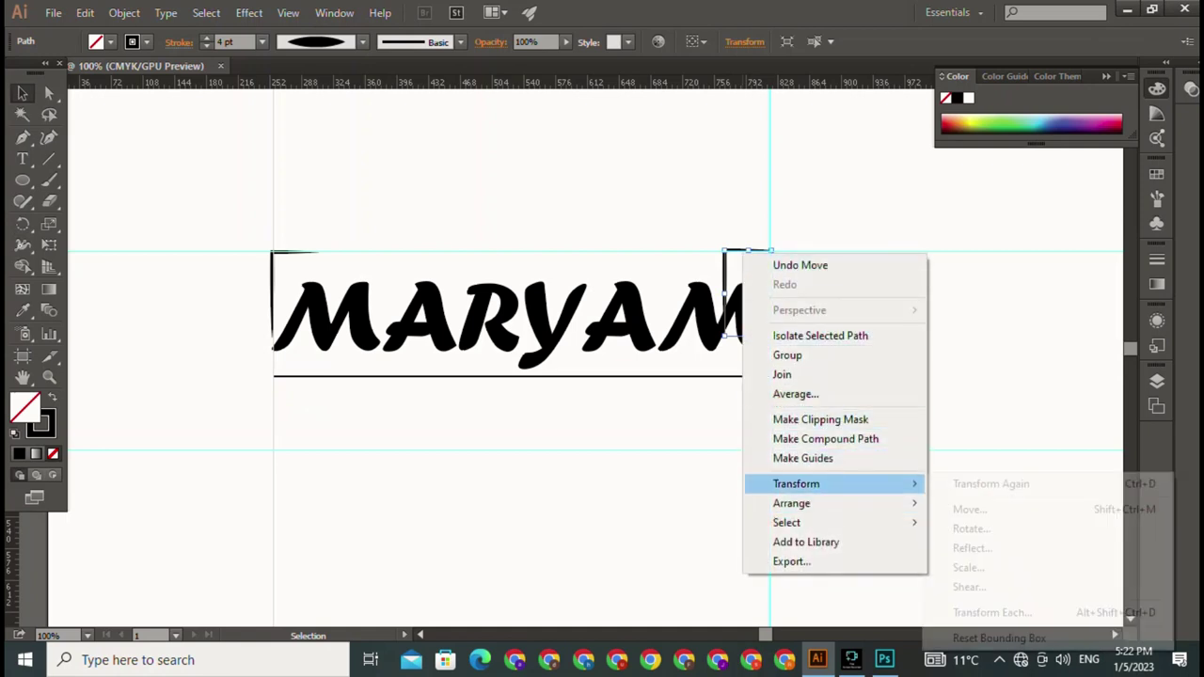
left_click(970, 528)
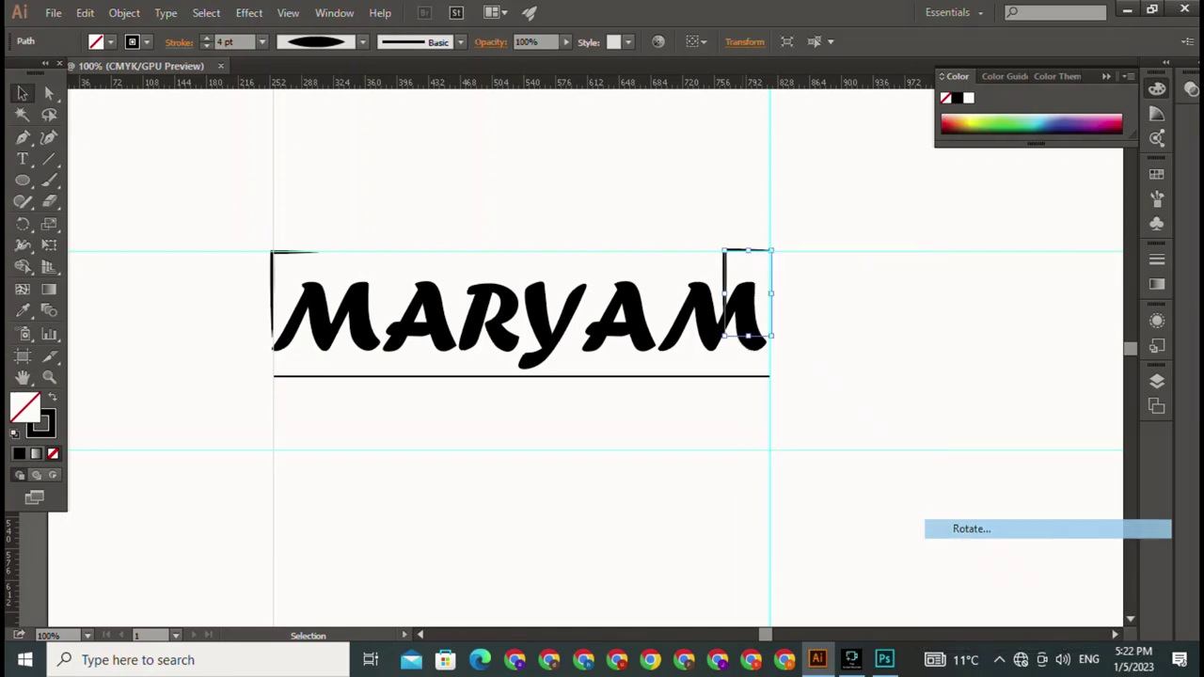
left_click(835, 320)
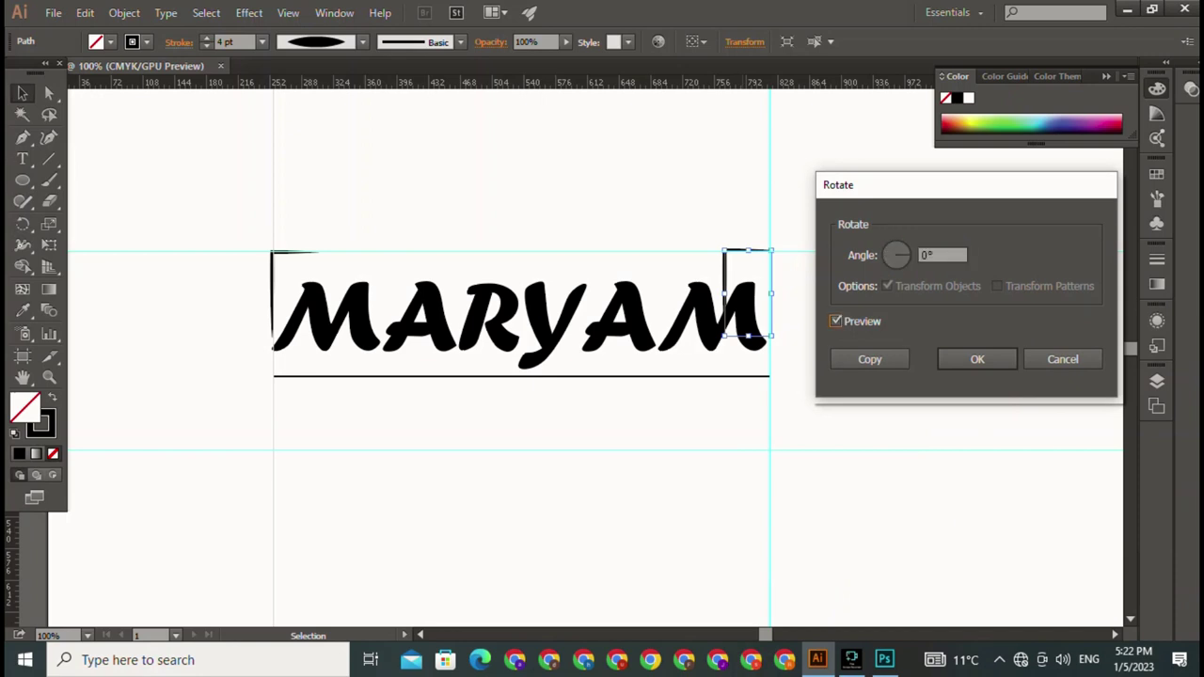
type("196")
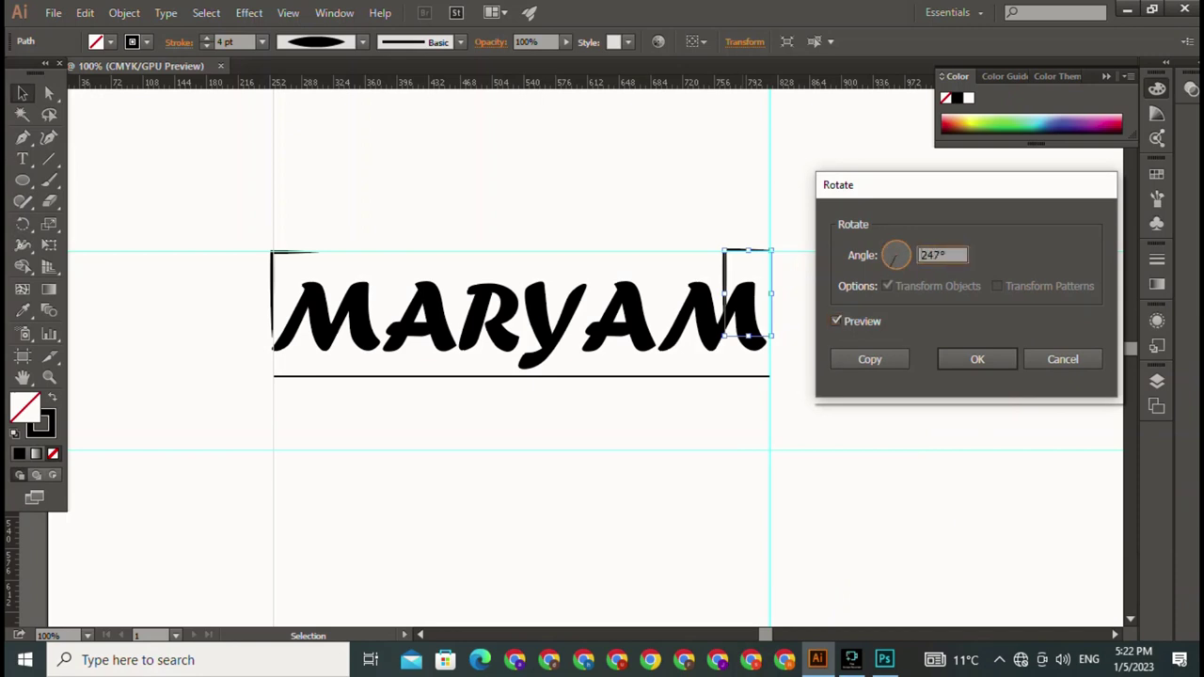
key("Tab")
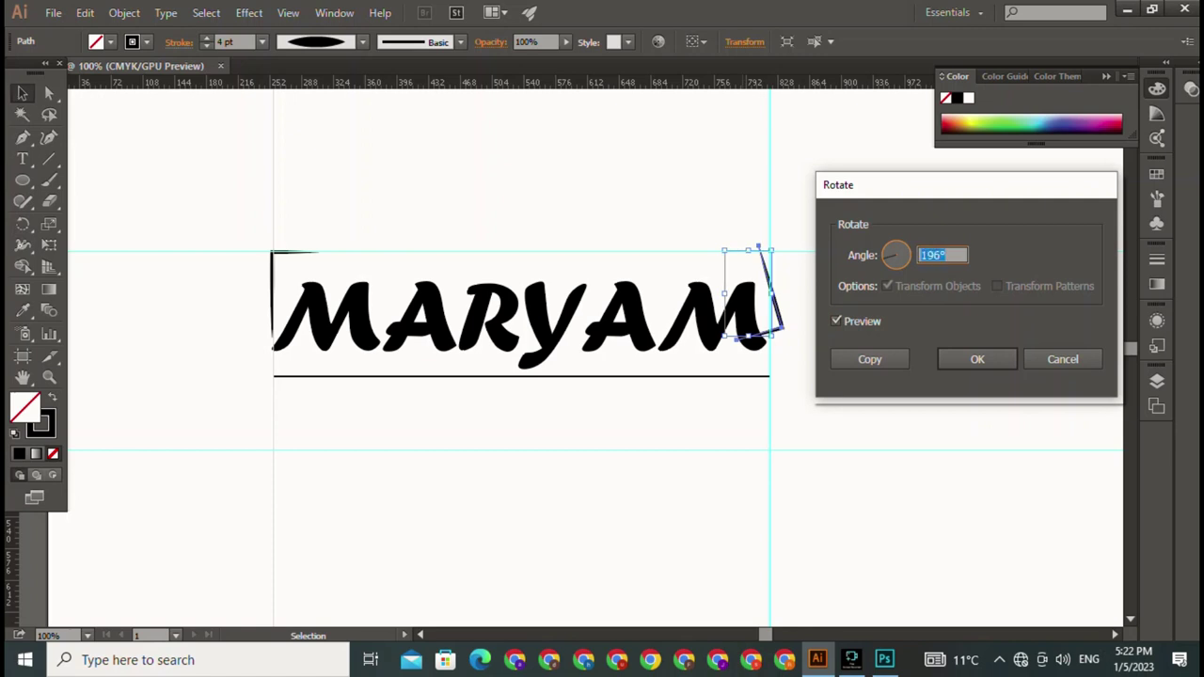
type("163")
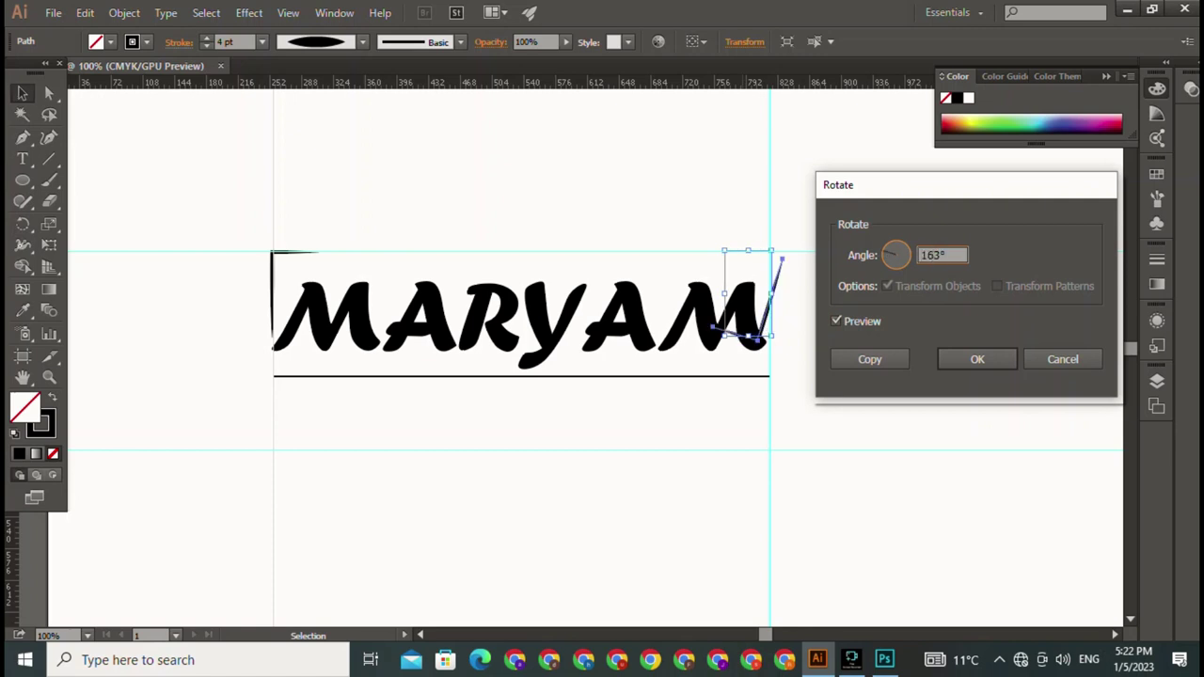
key("Up")
key("Up")
key("Up")
key("Up")
key("Up")
key("Up")
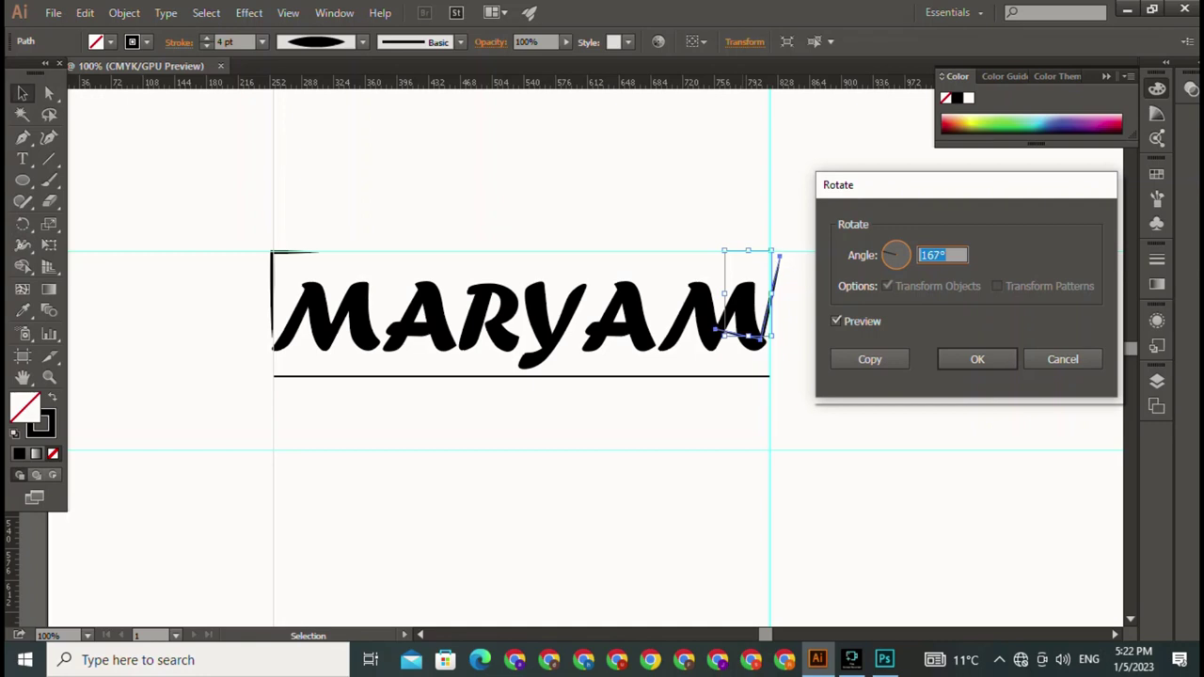
key("Up")
key("Up")
key("Up")
key("Up")
key("Up")
key("Up")
key("Up")
key("Up")
key("Up")
key("Up")
key("Up")
key("Up")
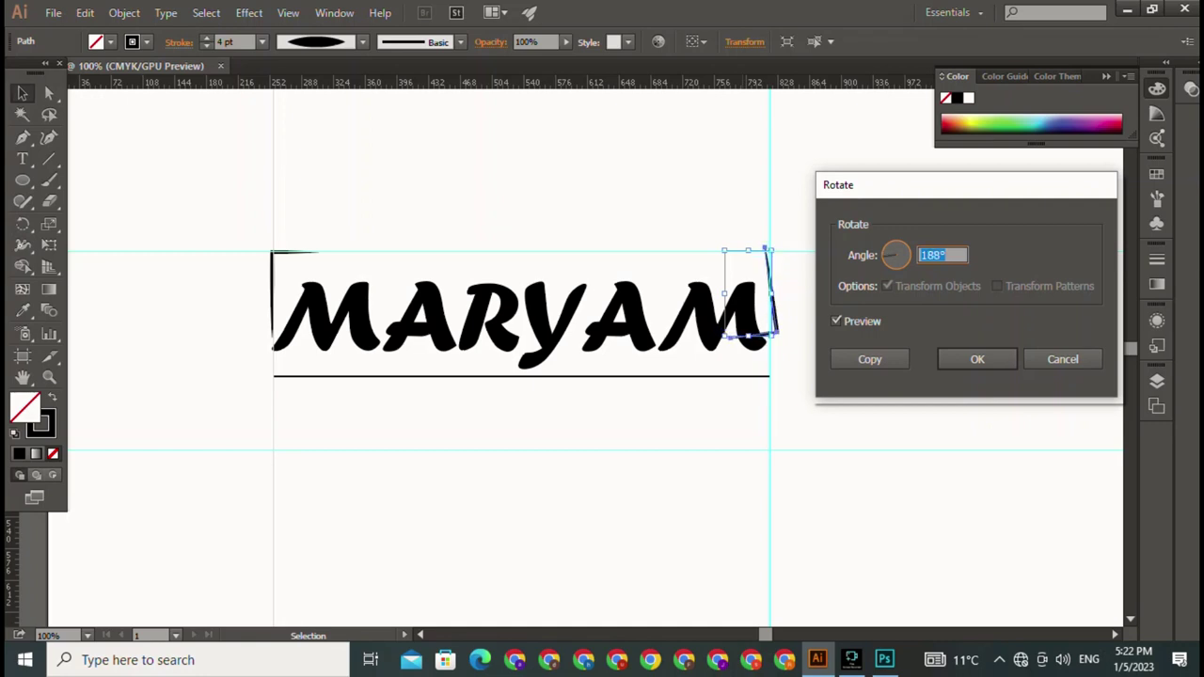
key("Up")
key("Up")
key("Up")
key("Up")
key("Up")
key("Up")
key("Up")
key("Up")
key("Up")
key("Up")
key("Up")
key("Up")
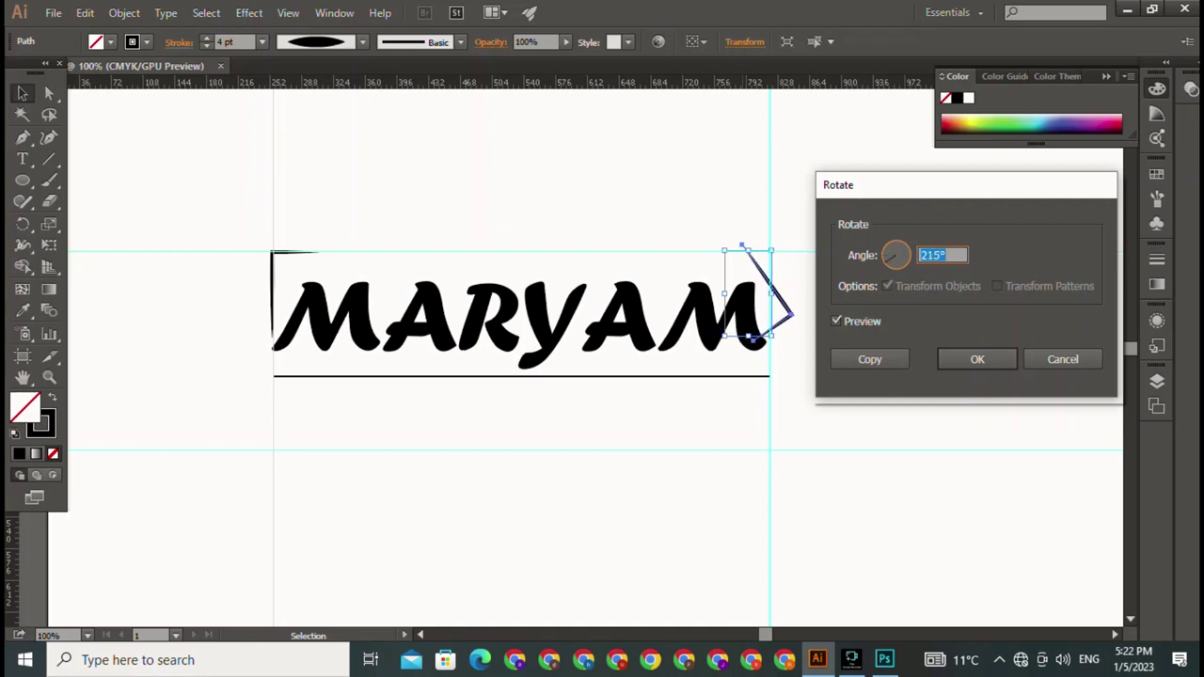
key("Up")
key("Up")
key("Up")
key("Up")
key("Up")
key("Up")
key("Up")
key("Up")
key("Up")
key("Up")
key("Up")
key("Up")
key("Up")
key("Up")
key("Up")
key("Up")
key("Up")
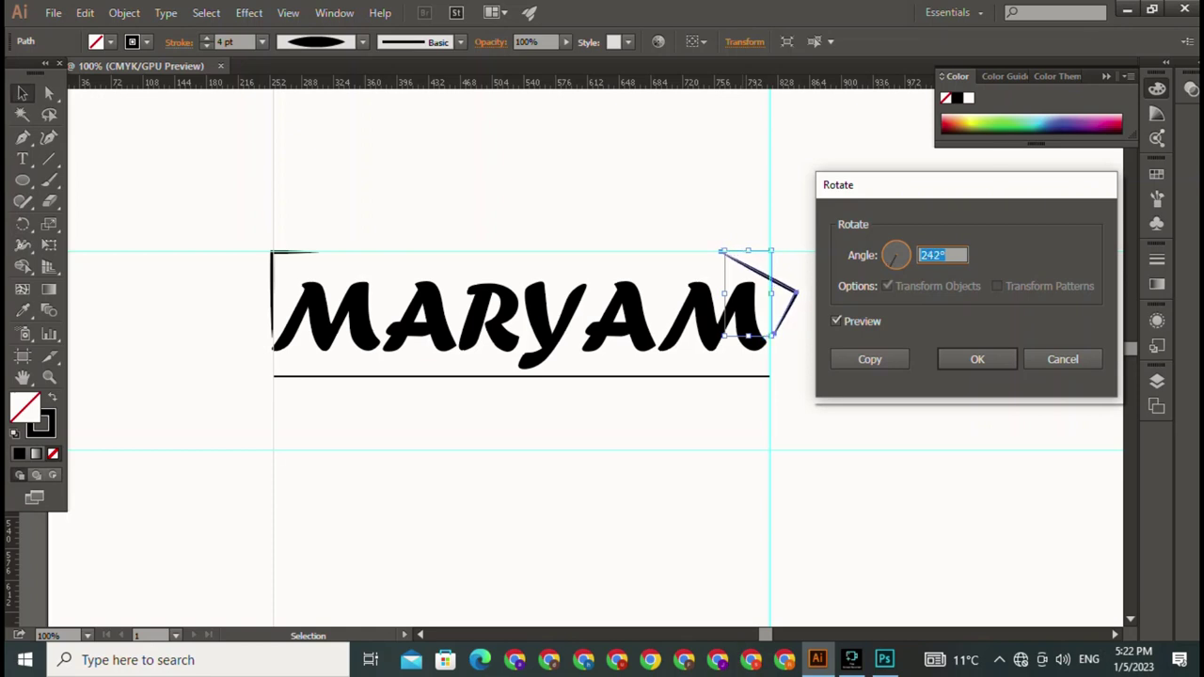
Step: Apply the adjusted rotation, drag the rotated copy aside, and delete it
left_click_drag(889, 262, 906, 253)
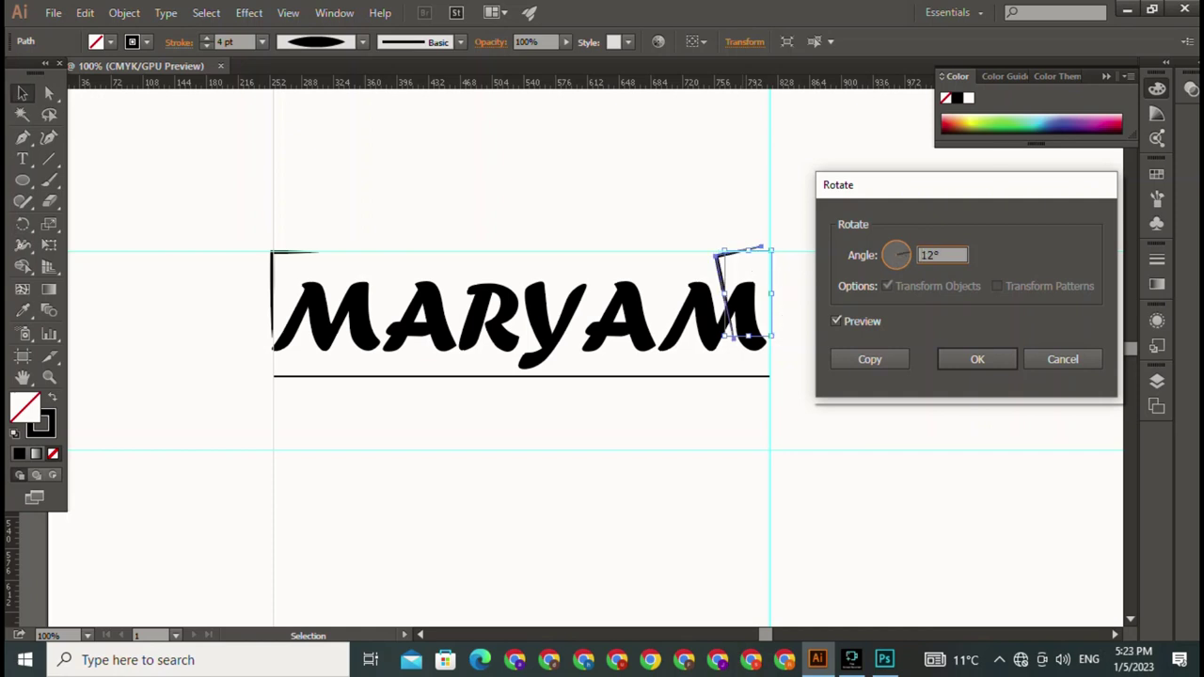
mouse_move(906, 252)
left_mouse_down()
mouse_move(898, 265)
mouse_move(885, 248)
mouse_move(902, 248)
left_mouse_up()
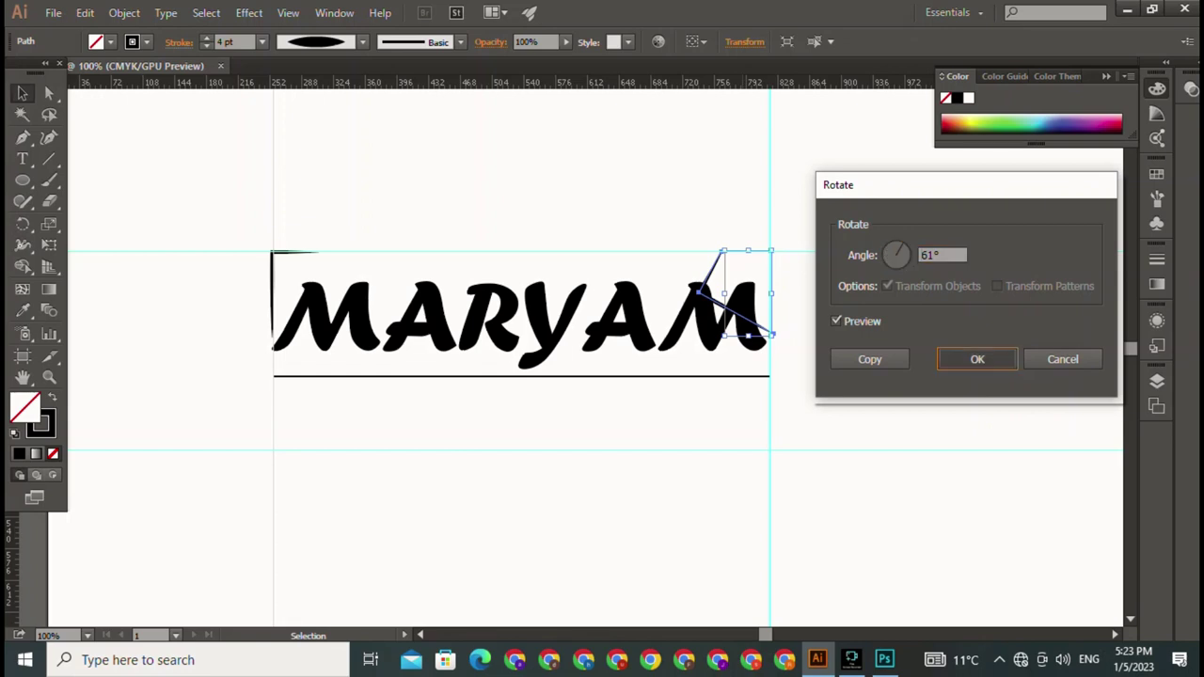
left_click(977, 359)
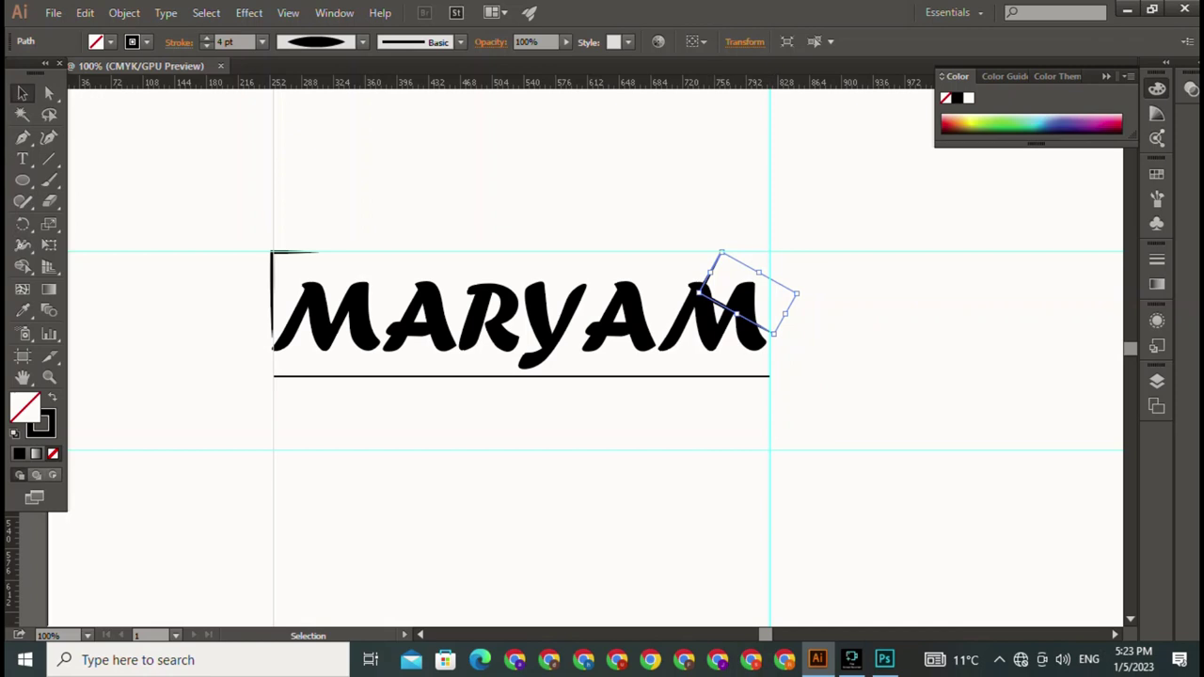
mouse_move(743, 313)
left_mouse_down()
mouse_move(872, 256)
mouse_move(889, 356)
left_mouse_up()
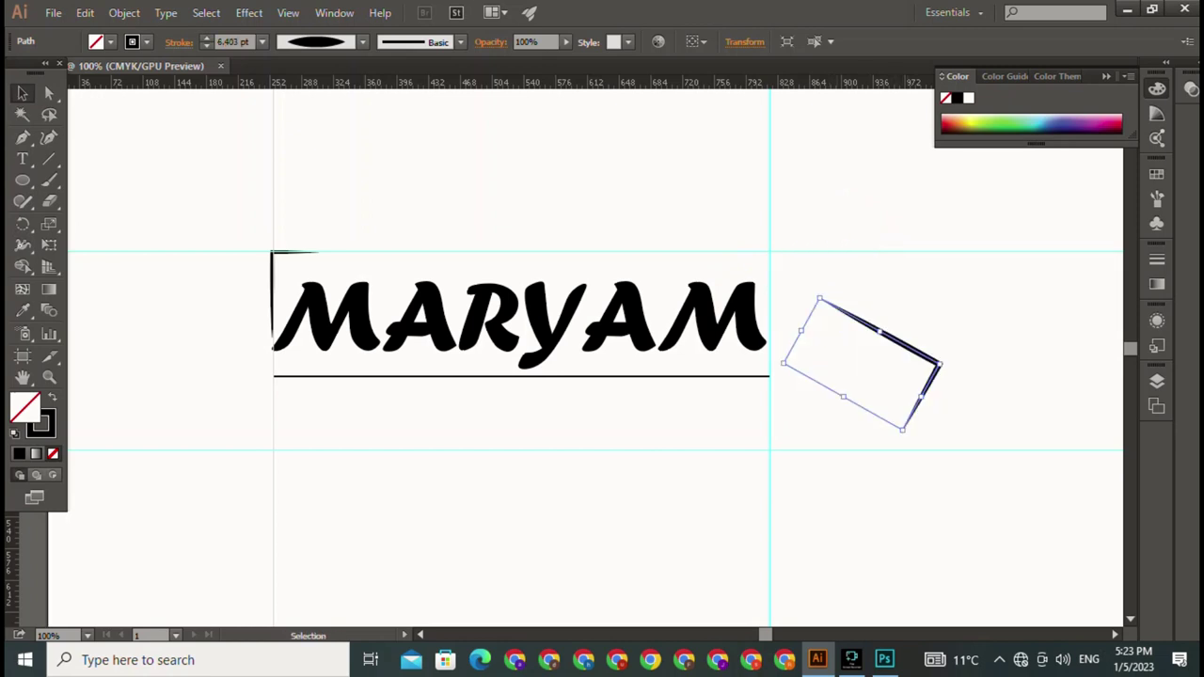
key("Delete")
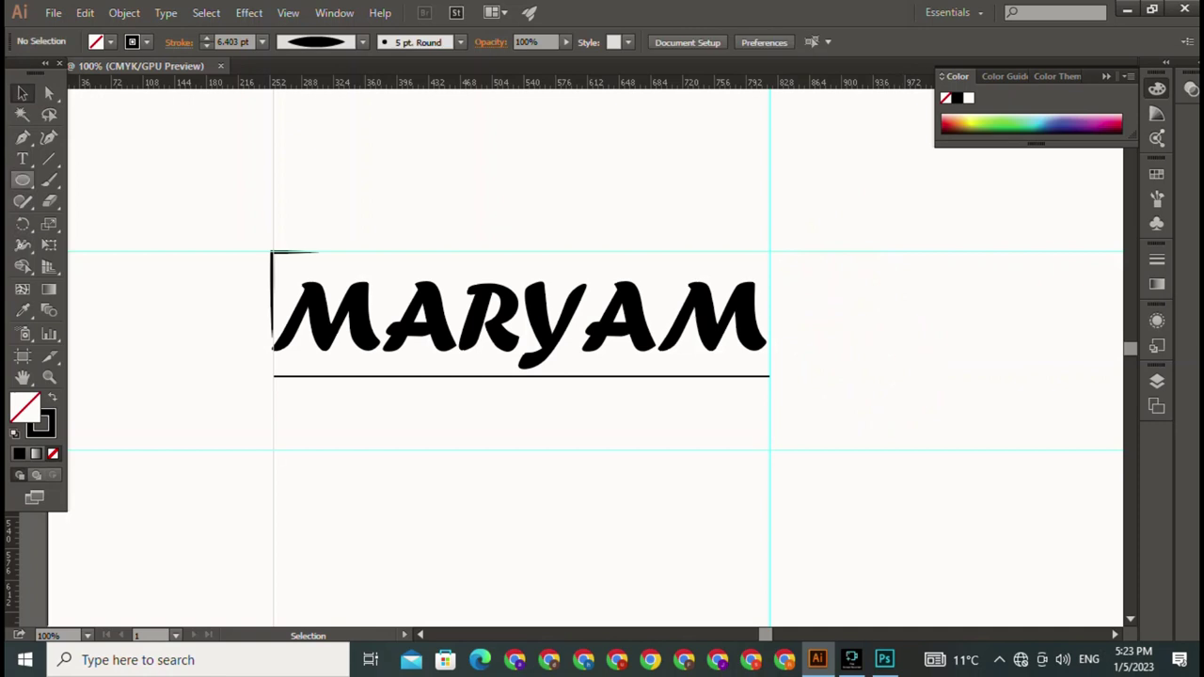
Step: Draw a top-right corner bracket for MARYAM with a 4 pt tapered width-profile stroke
left_click(22, 138)
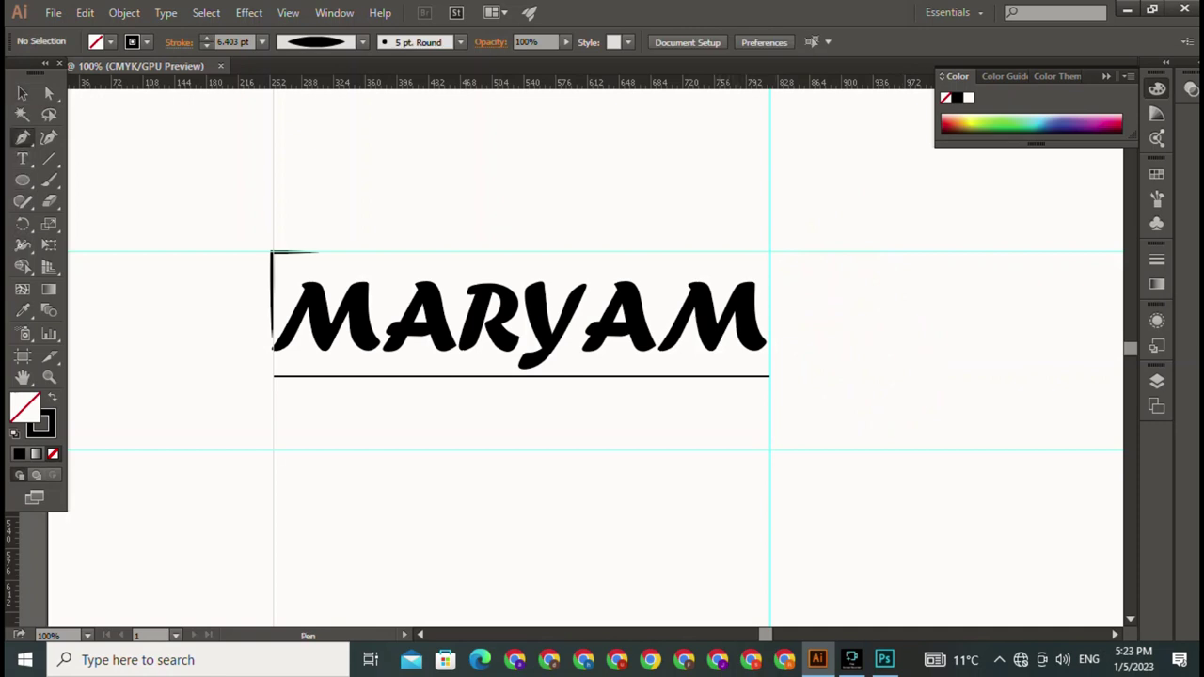
left_click(768, 251, "shift")
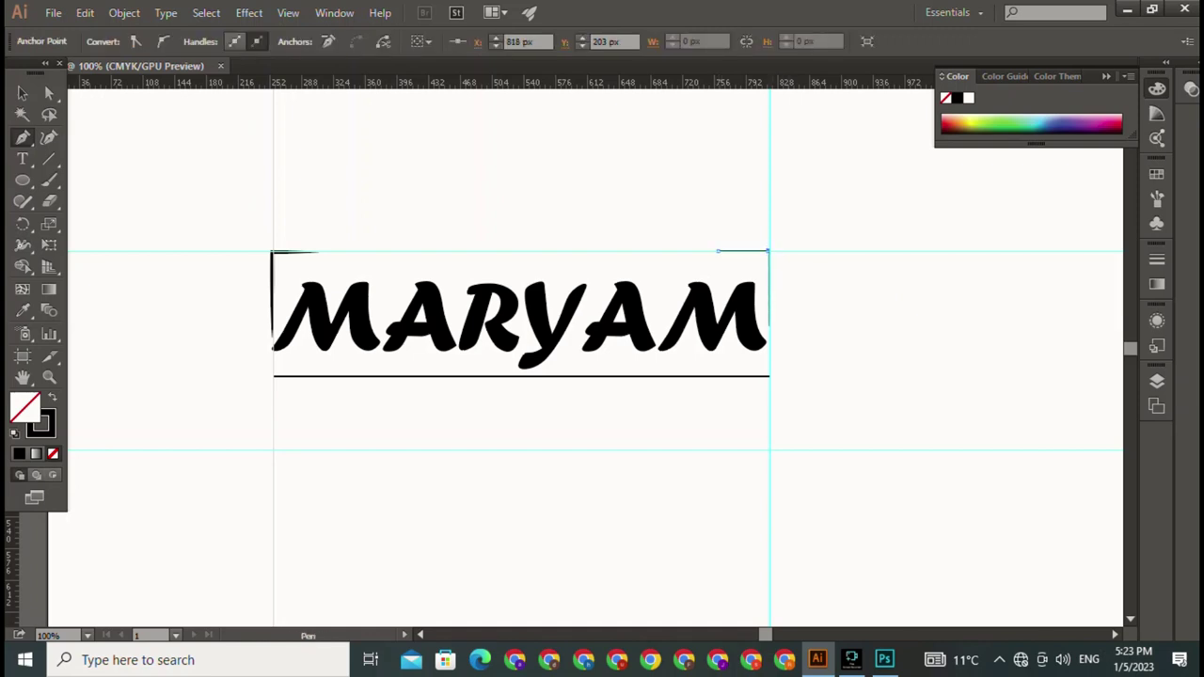
key("v")
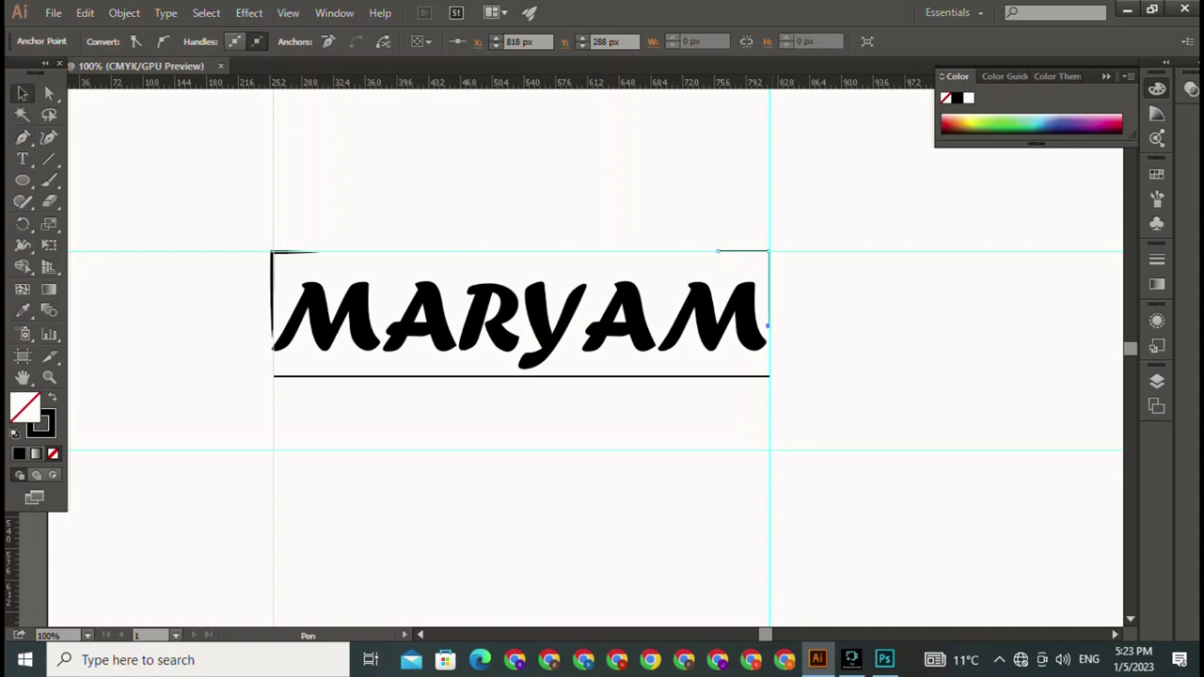
key("ctrl+shift+a")
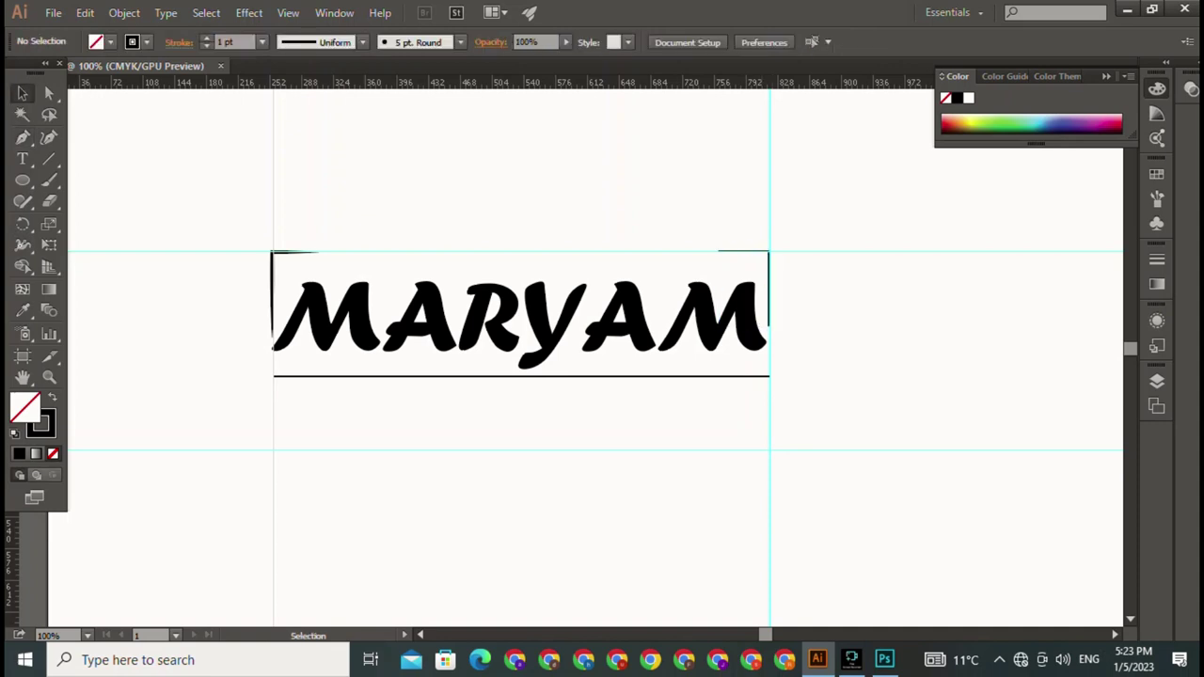
left_click(768, 292)
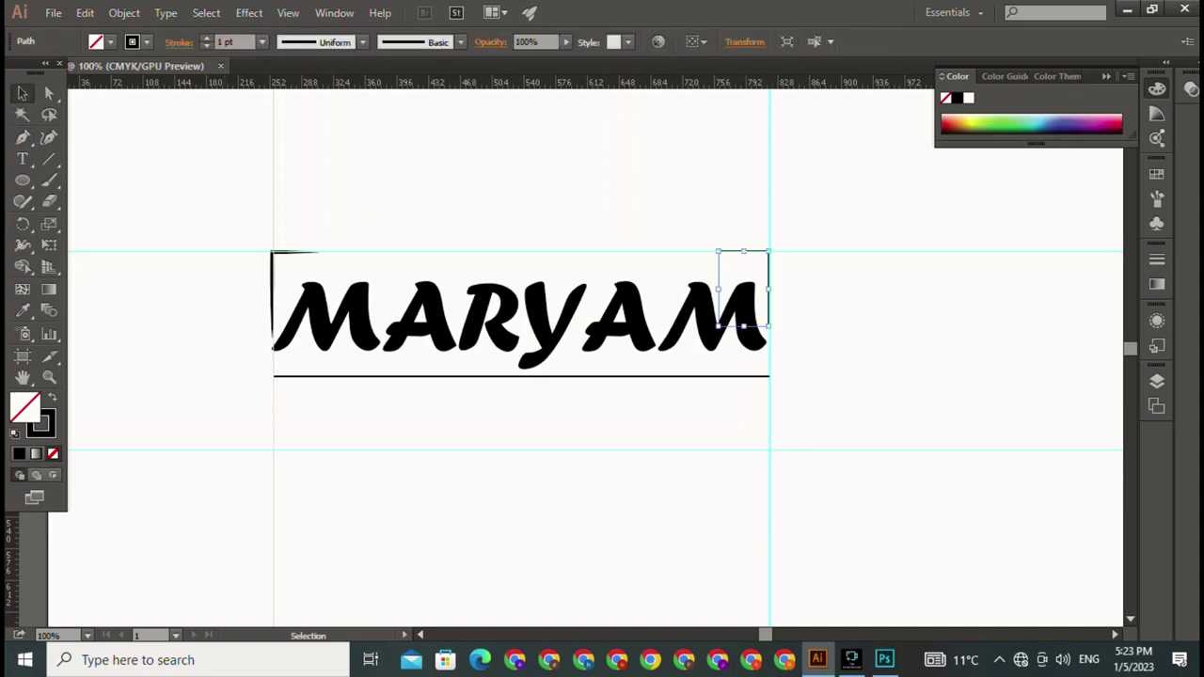
left_click(206, 38)
left_click(362, 41)
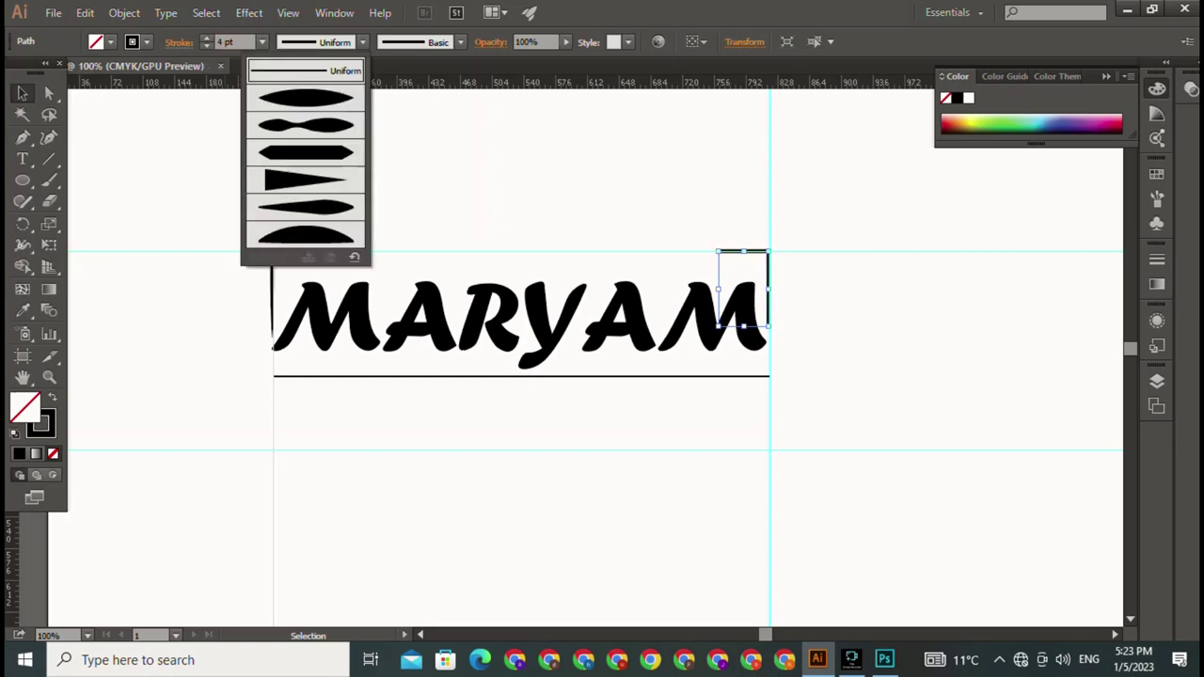
left_click(305, 98)
key("ctrl+shift+a")
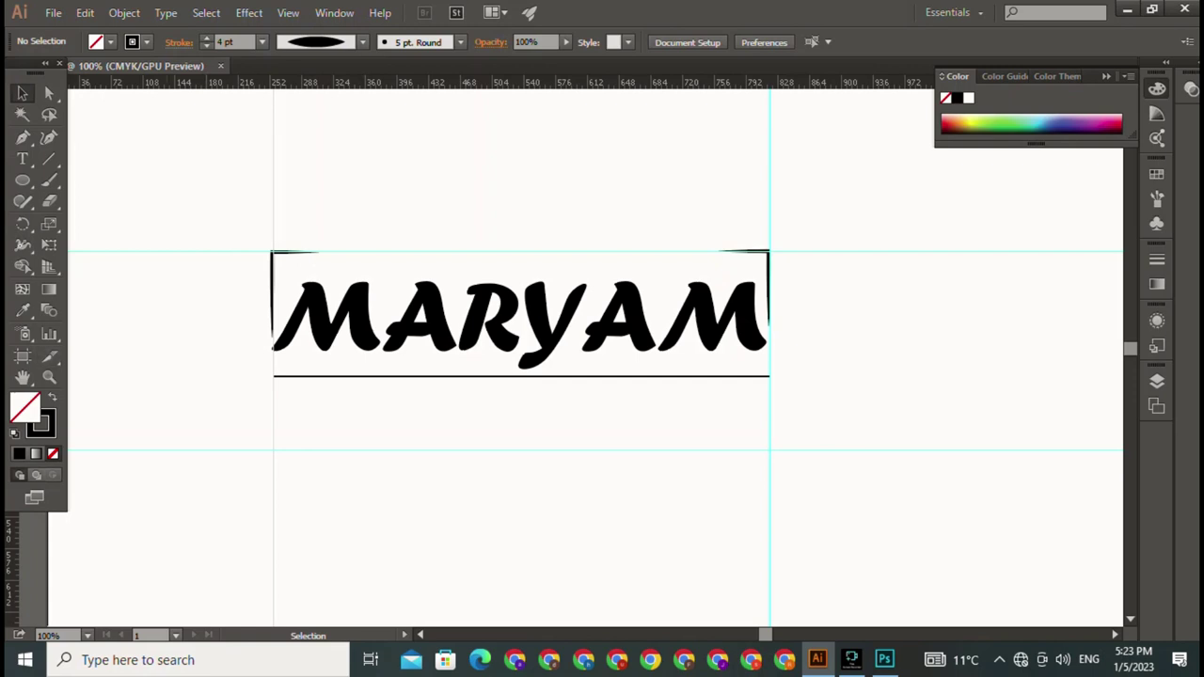
key("p")
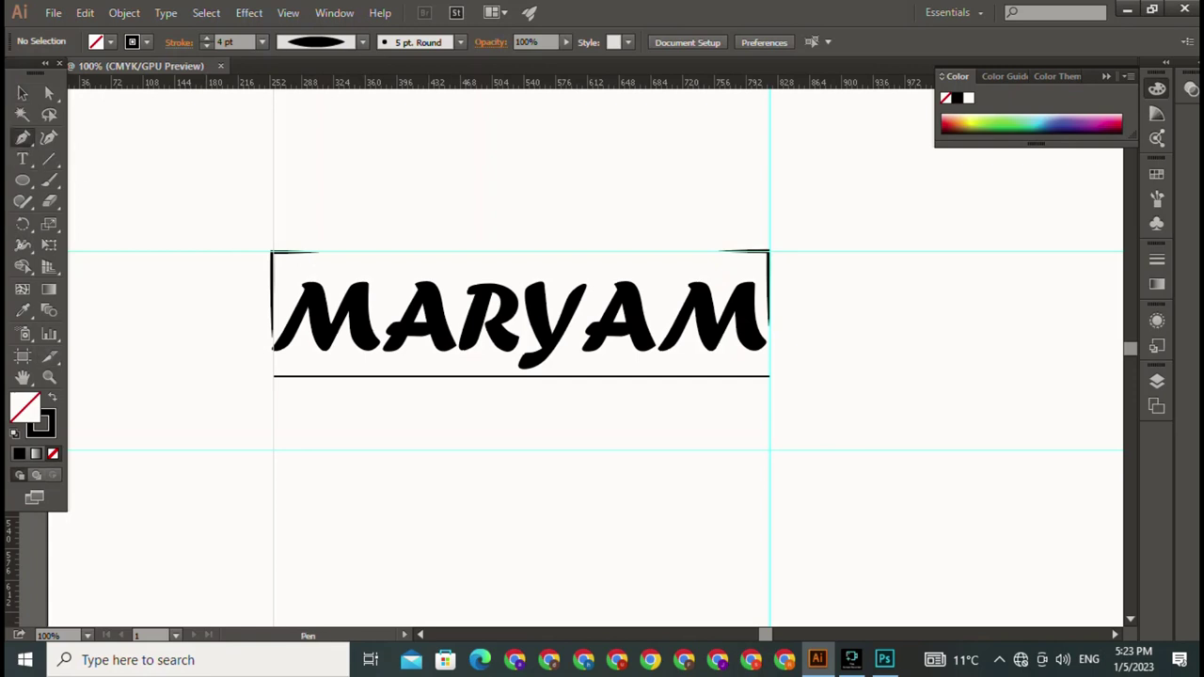
Step: Draw a short two-point line on the top guide above MARYAM's centre
left_click(428, 249)
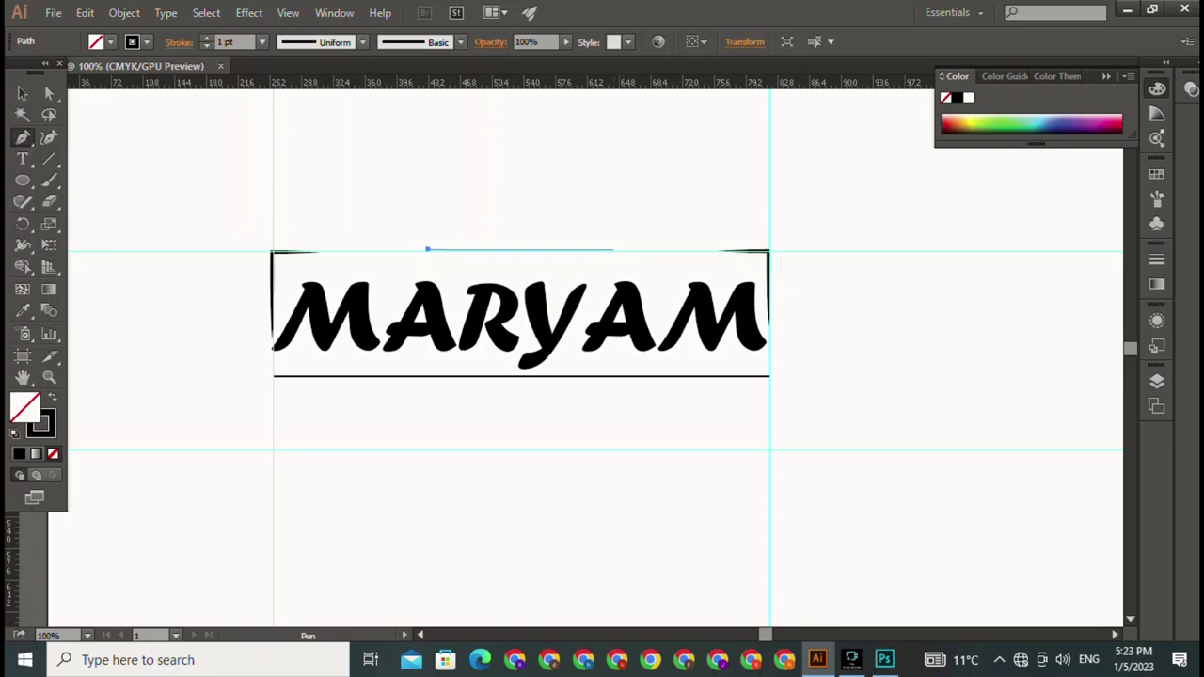
left_click(613, 249)
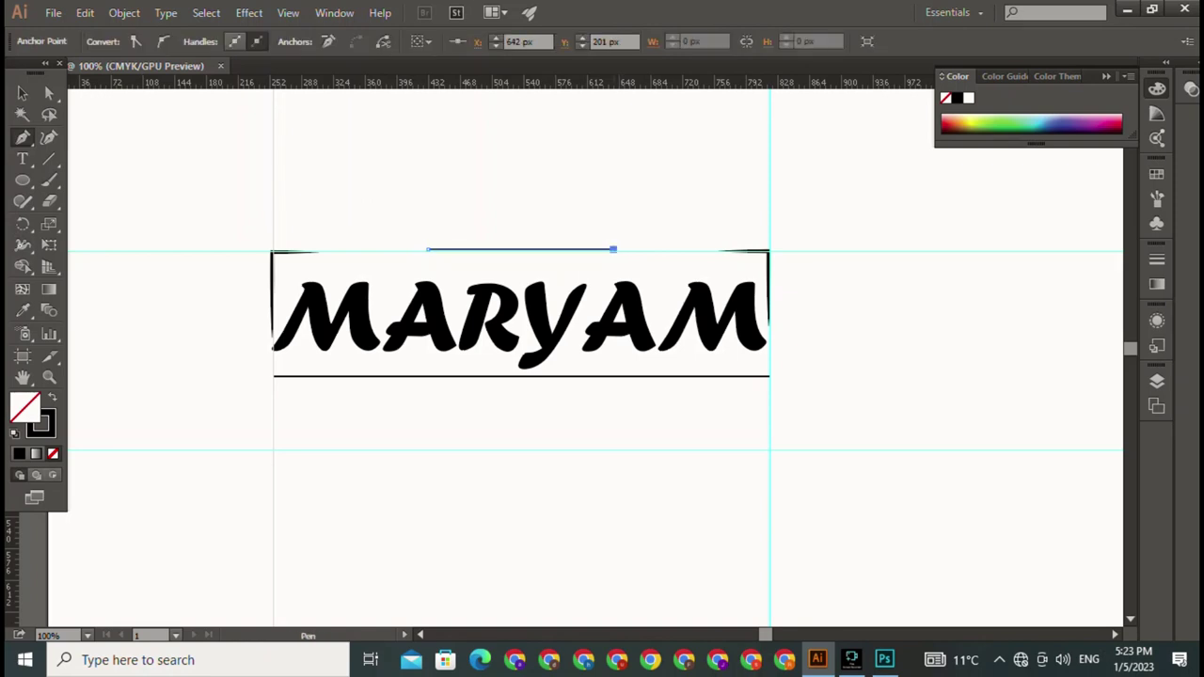
key("b")
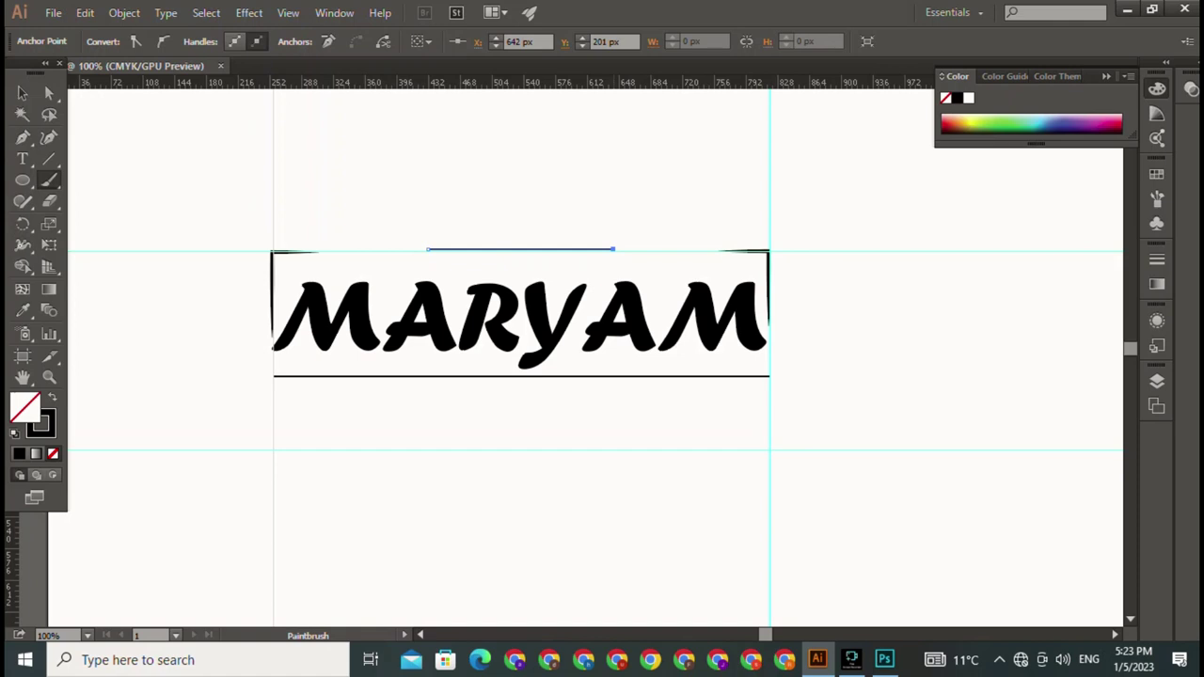
Step: Select the top line and set a 3 pt stroke with a tapered Variable Width Profile
key("v")
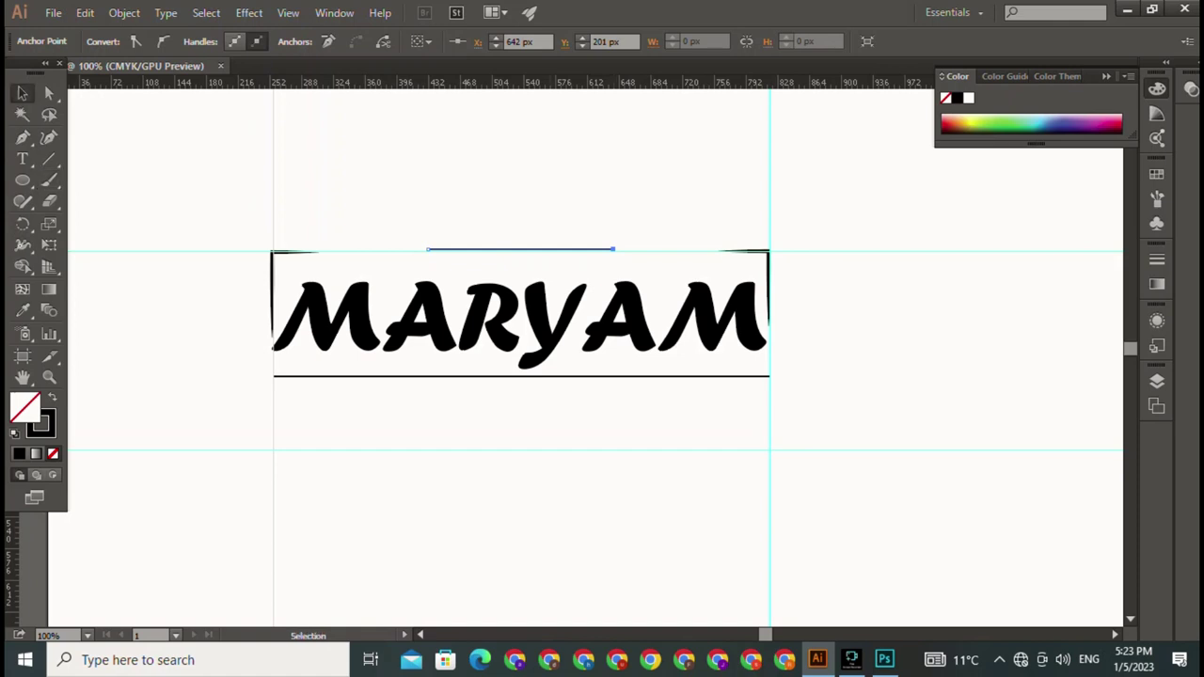
key("ctrl+shift+a")
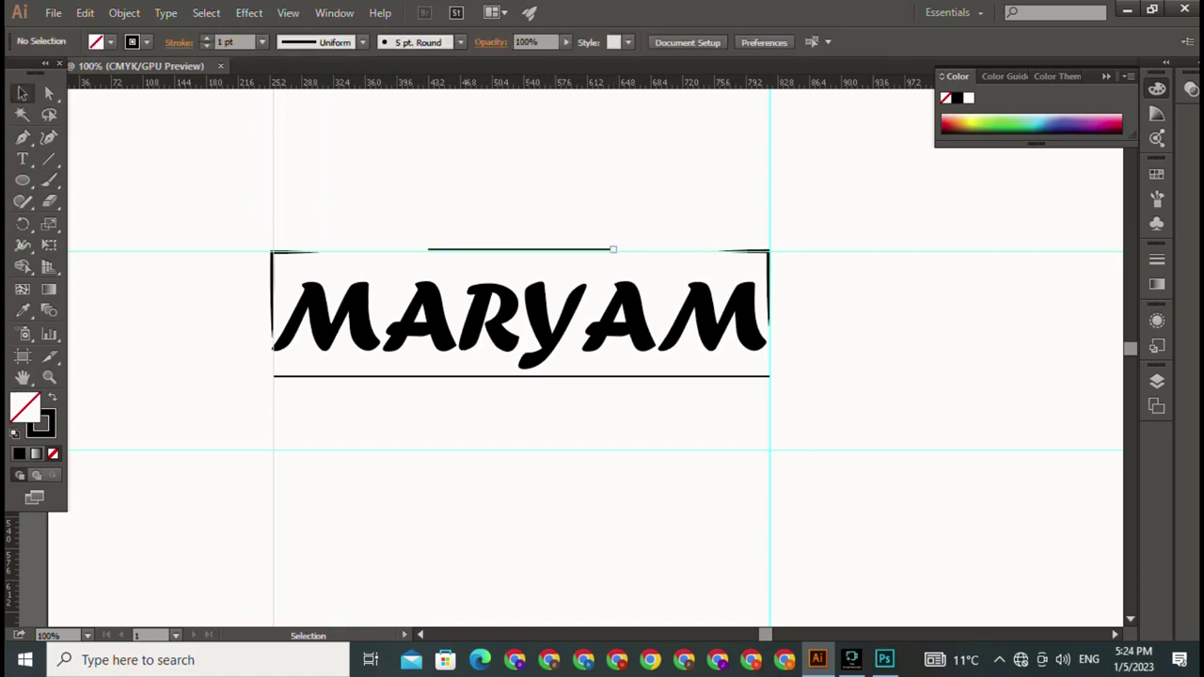
left_click(614, 250)
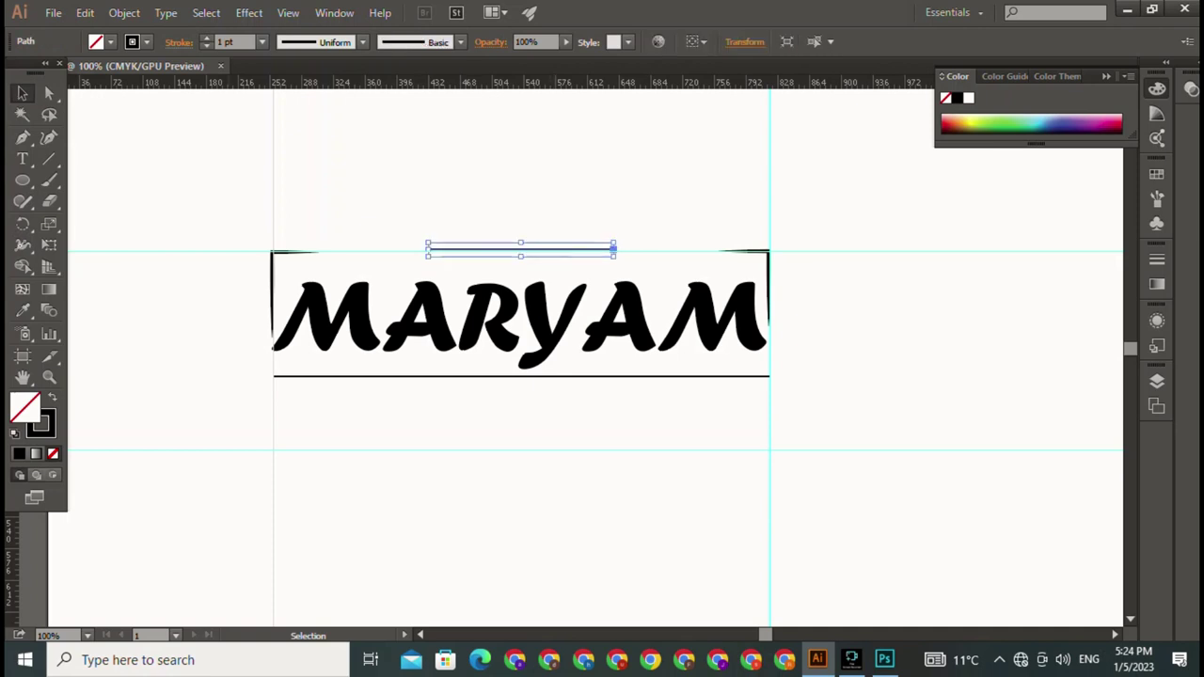
left_click(206, 38)
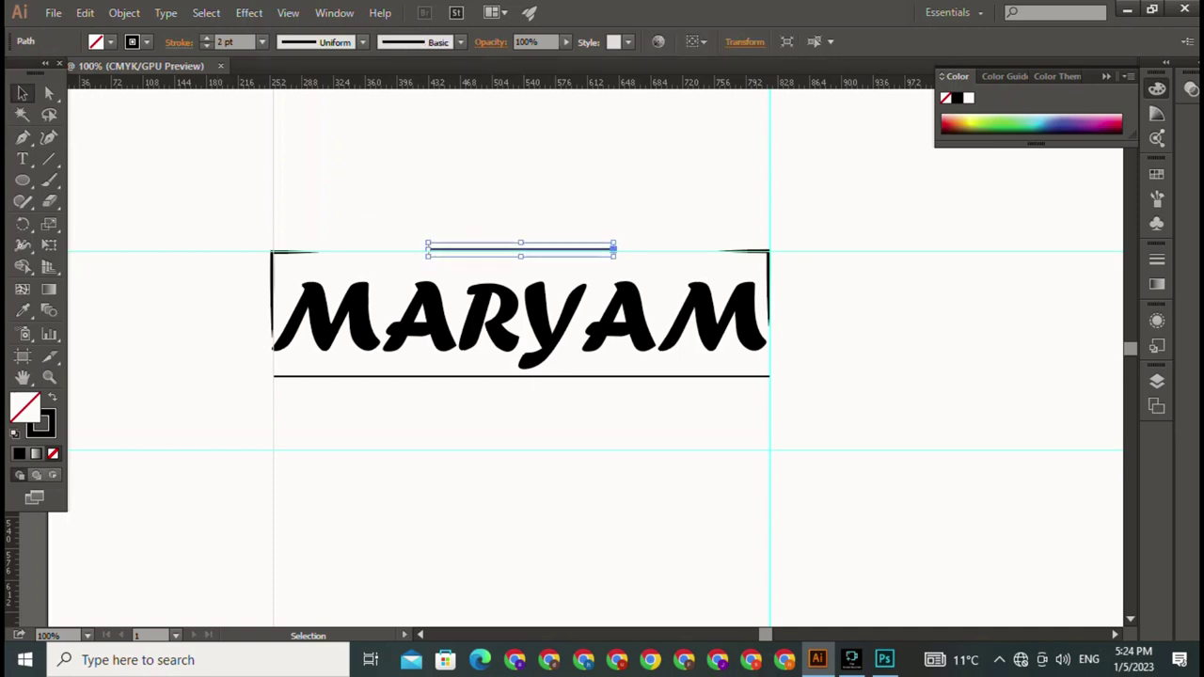
left_click(206, 38)
left_click(362, 42)
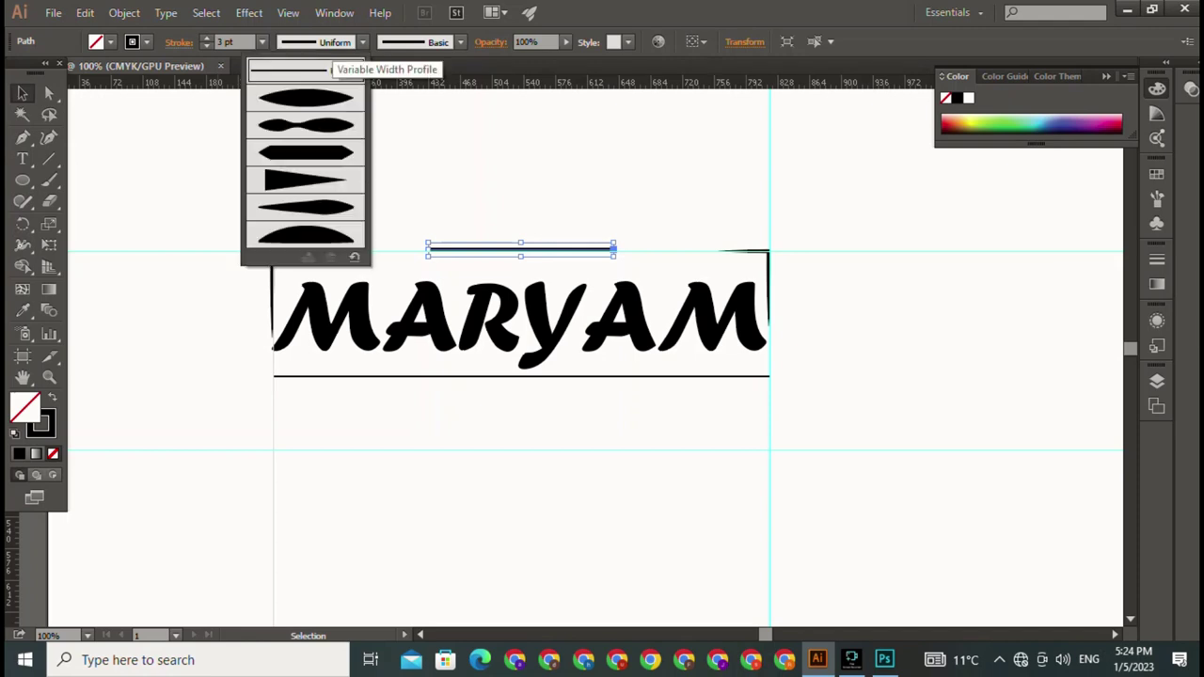
left_click(310, 120)
key("ctrl+shift+a")
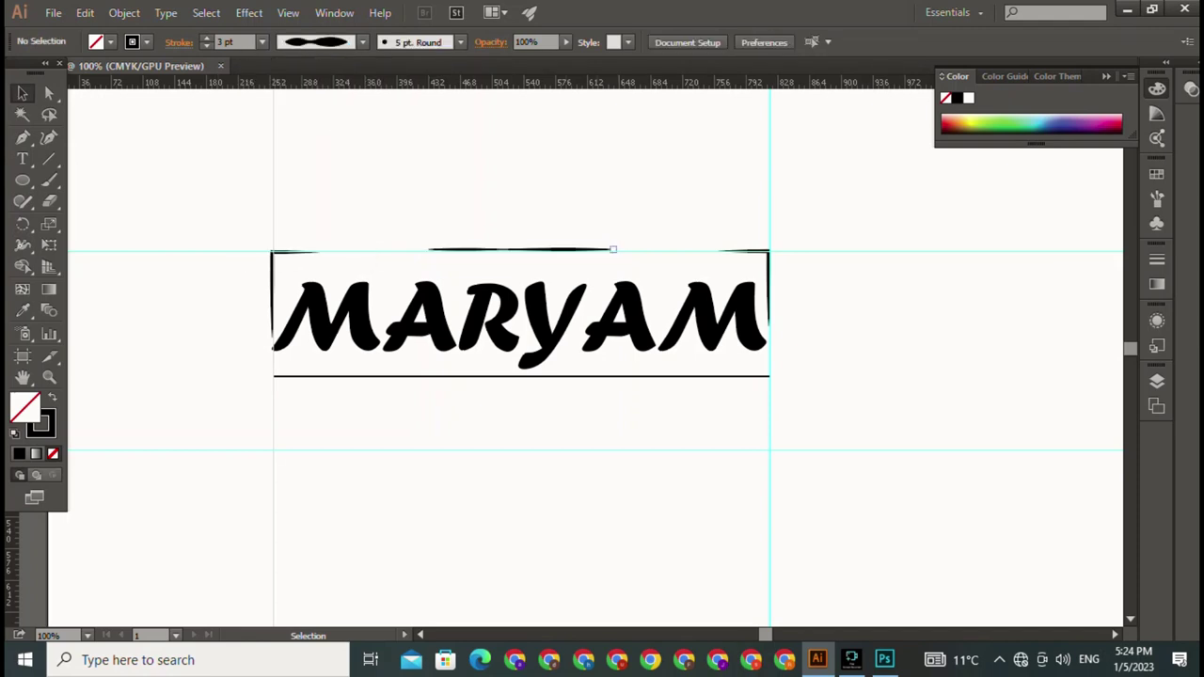
Step: Try moving the tapered line higher, undo it, and deselect everything
left_click_drag(612, 250, 645, 215)
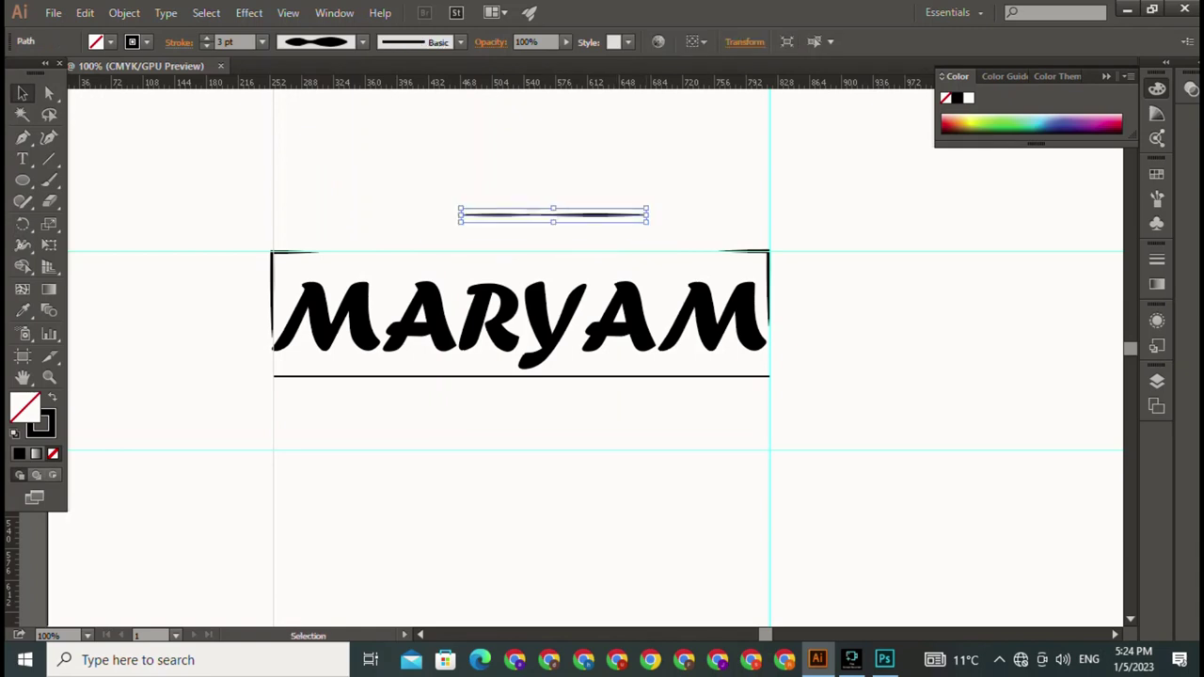
key("ctrl+z")
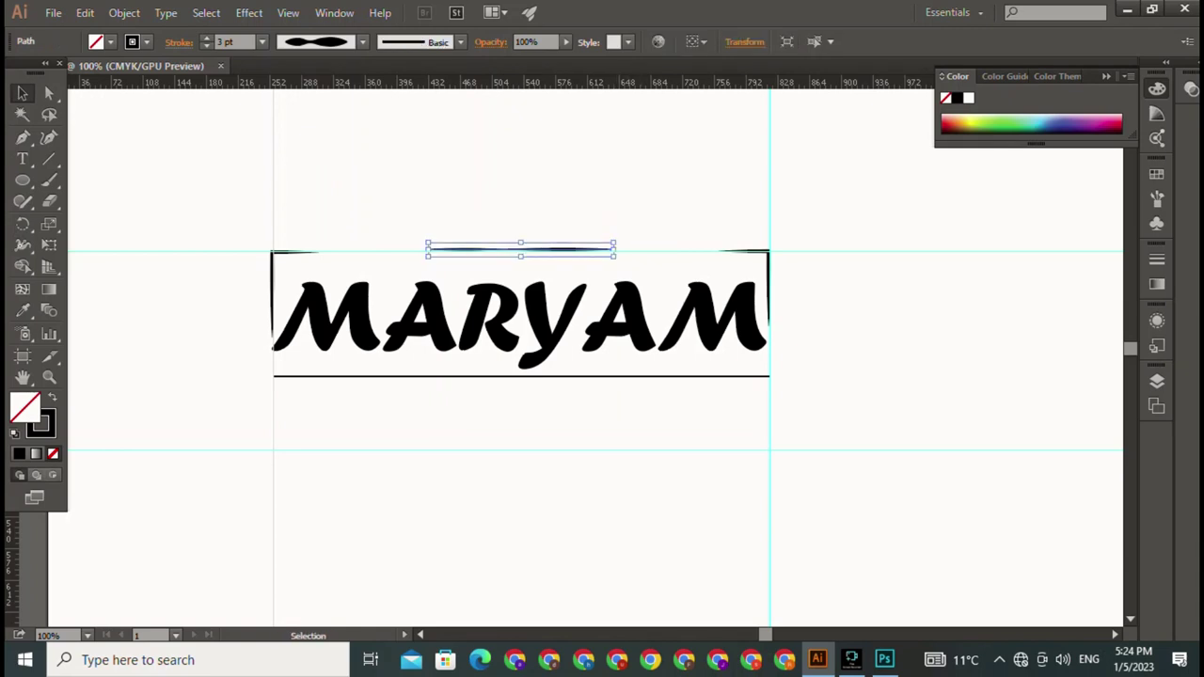
key("ctrl+shift+a")
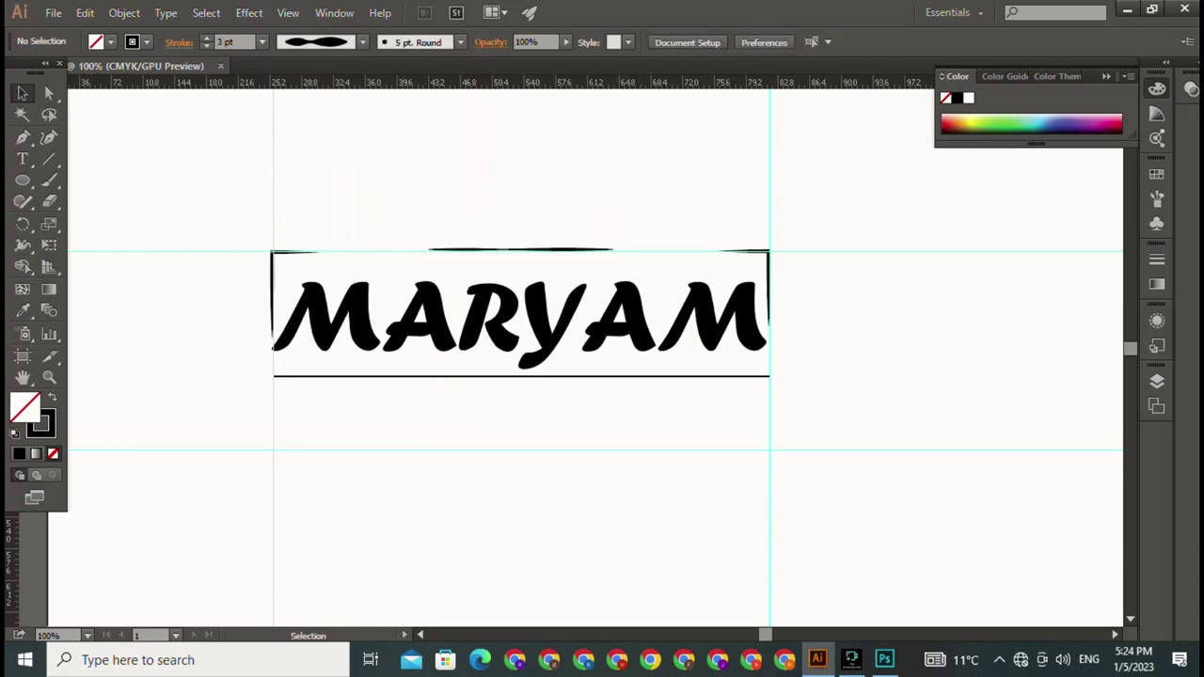
left_click(521, 376)
key("ctrl+shift+a")
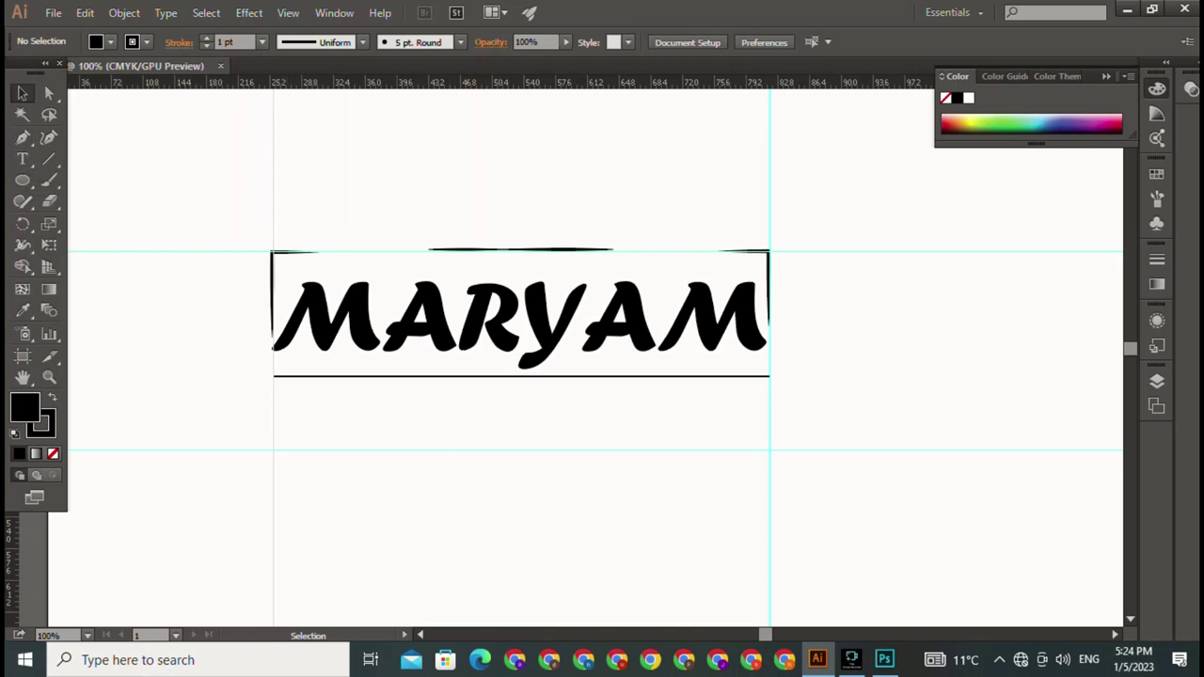
Step: Duplicate the top-left corner bracket downward and reflect the copy across a 0° axis
left_click(272, 291)
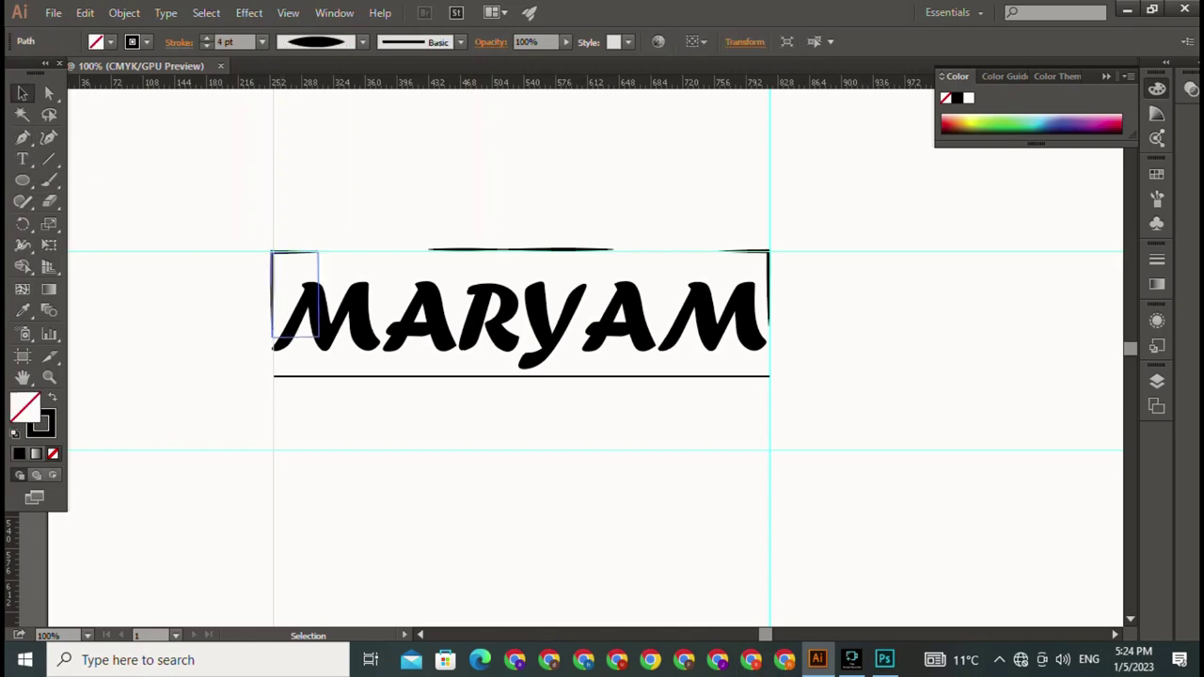
left_click_drag(272, 296, 279, 456)
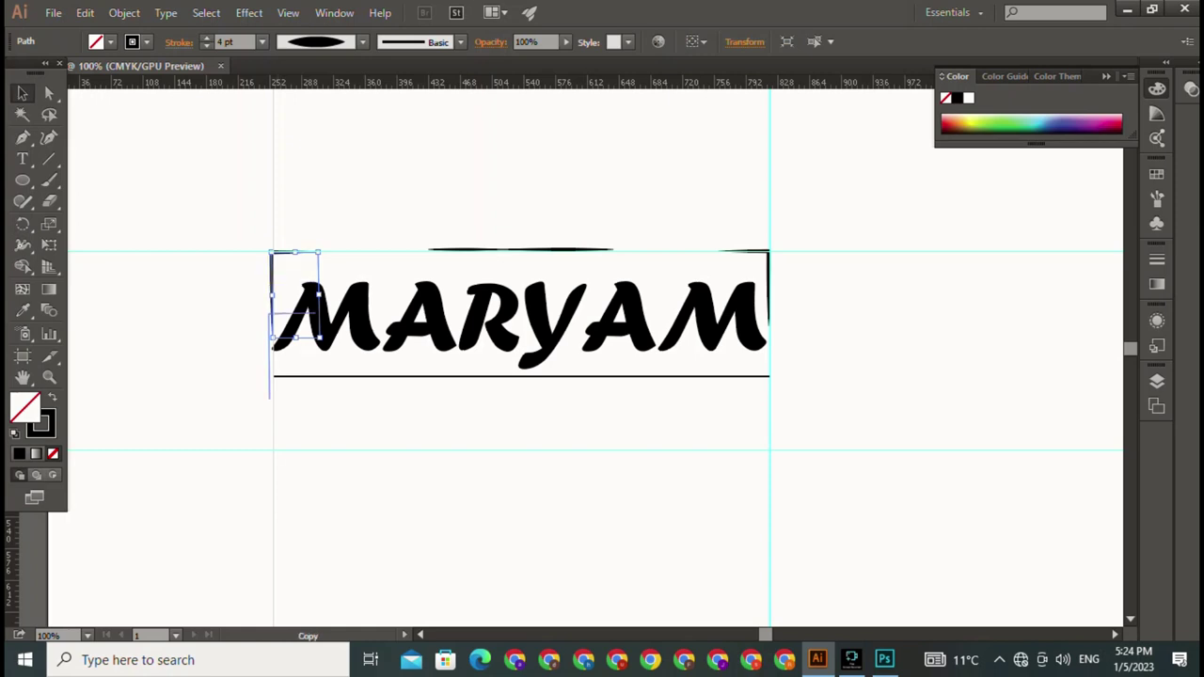
right_click(287, 419)
mouse_move(340, 325)
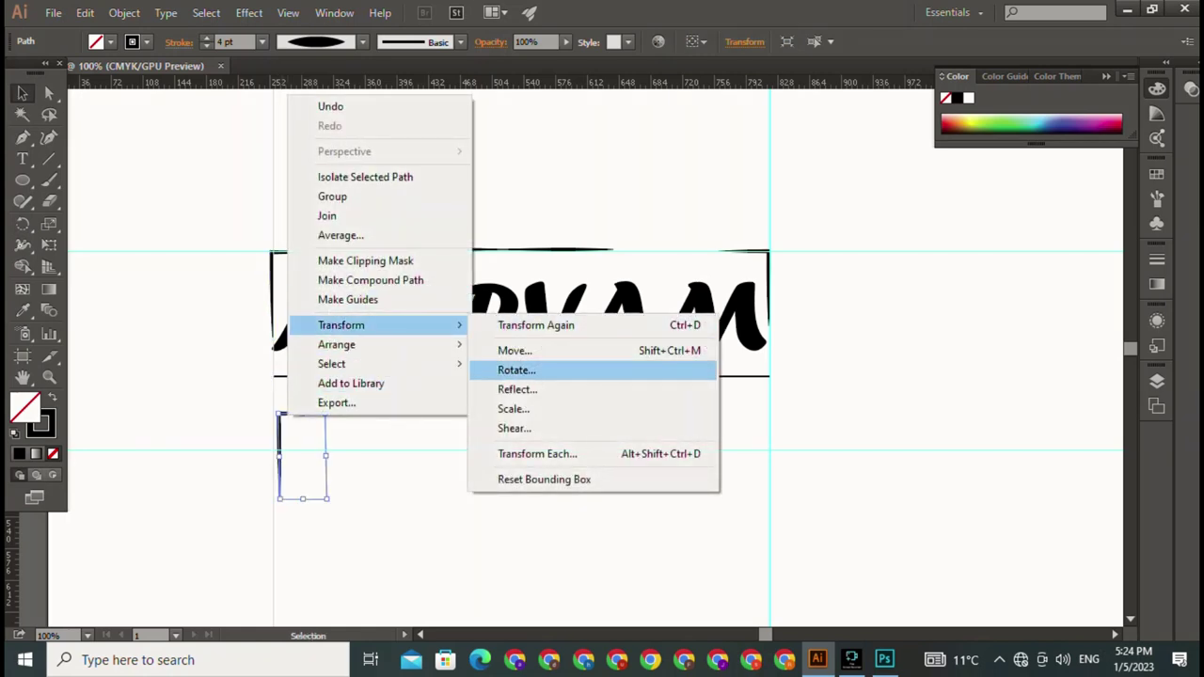
left_click(518, 390)
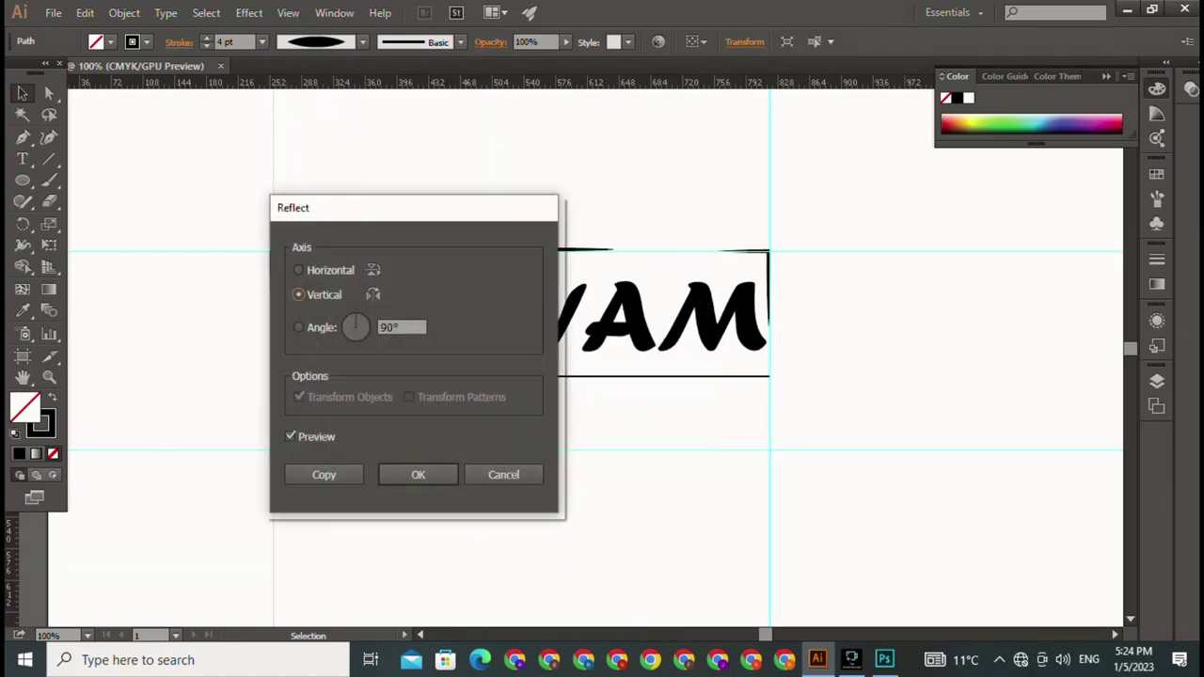
mouse_move(403, 216)
left_mouse_down()
mouse_move(838, 325)
mouse_move(1029, 276)
mouse_move(1023, 264)
left_mouse_up()
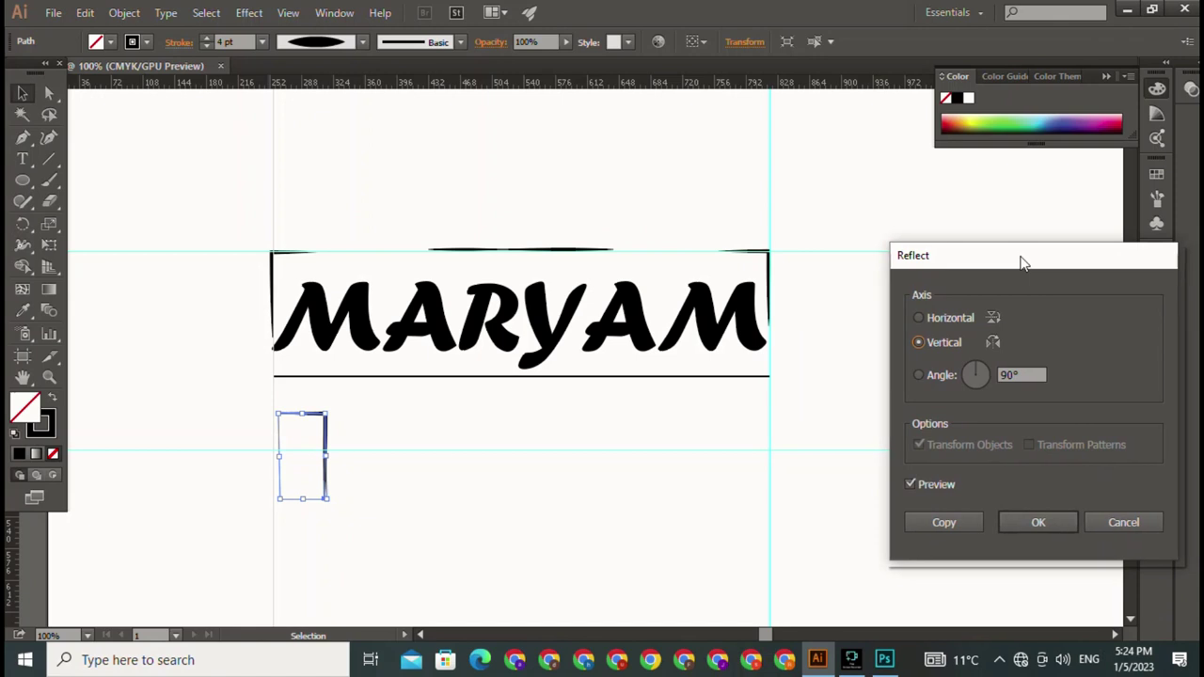
left_click(918, 374)
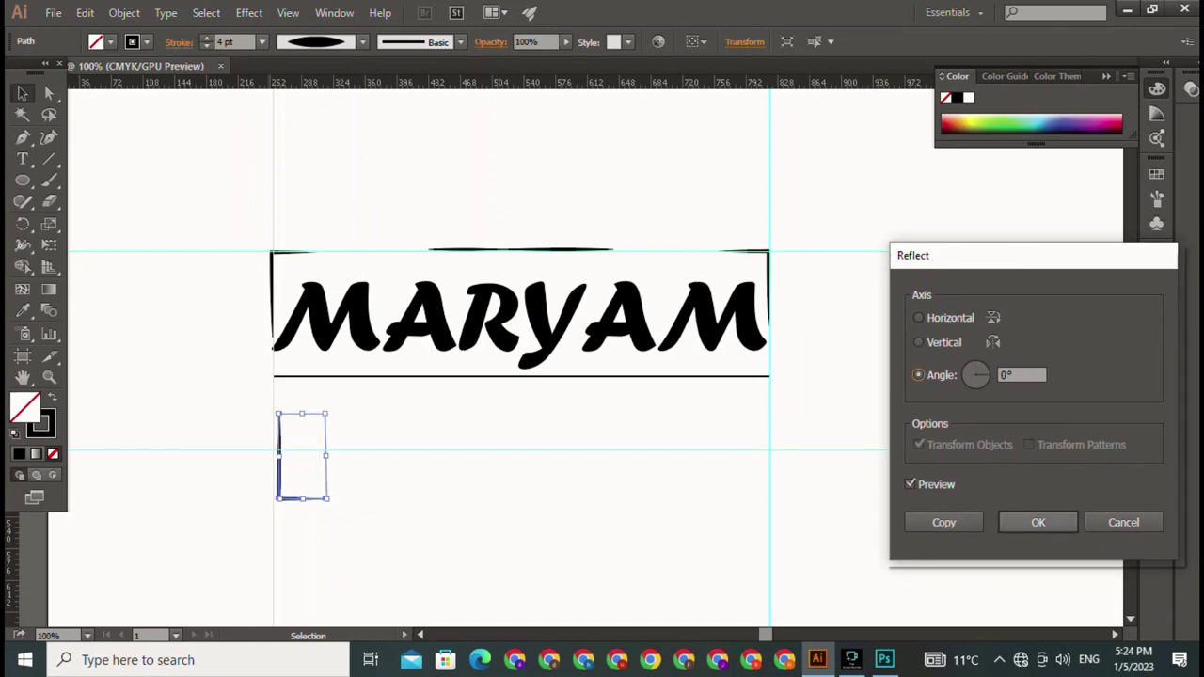
left_click(1037, 522)
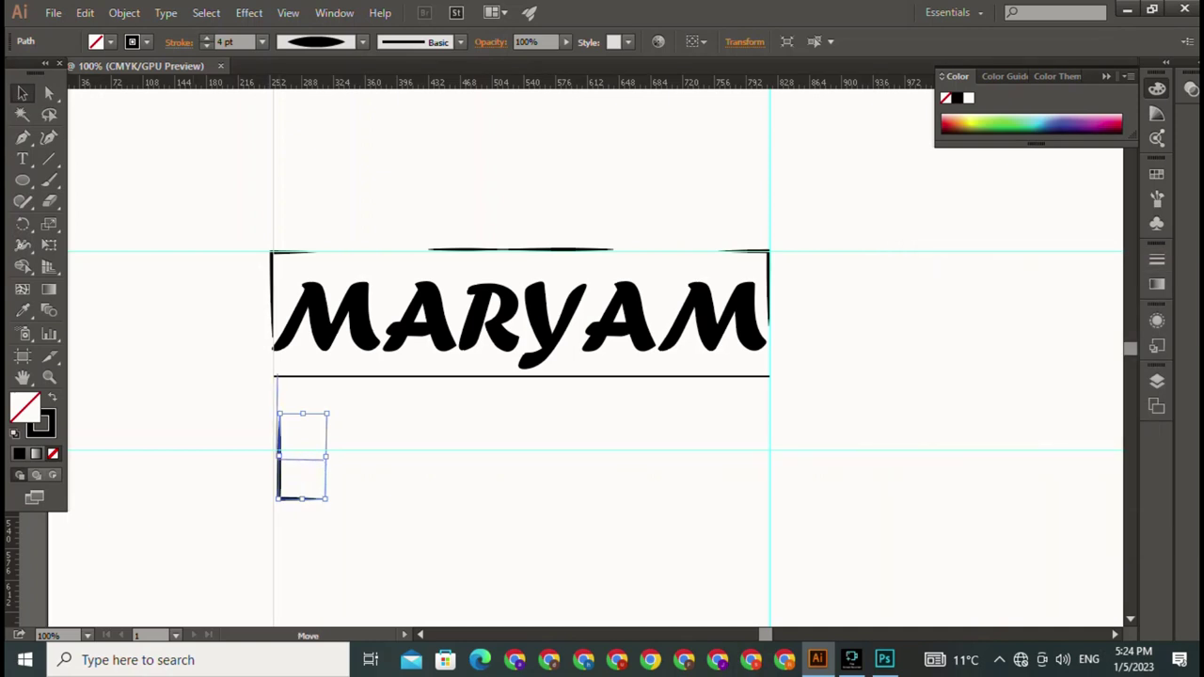
Step: Place the flipped bracket into the lower-left guide corner and deselect it
mouse_move(278, 448)
left_mouse_down()
mouse_move(319, 448)
mouse_move(279, 453)
left_mouse_up()
left_click_drag(278, 453, 278, 407)
key("ctrl+shift+a")
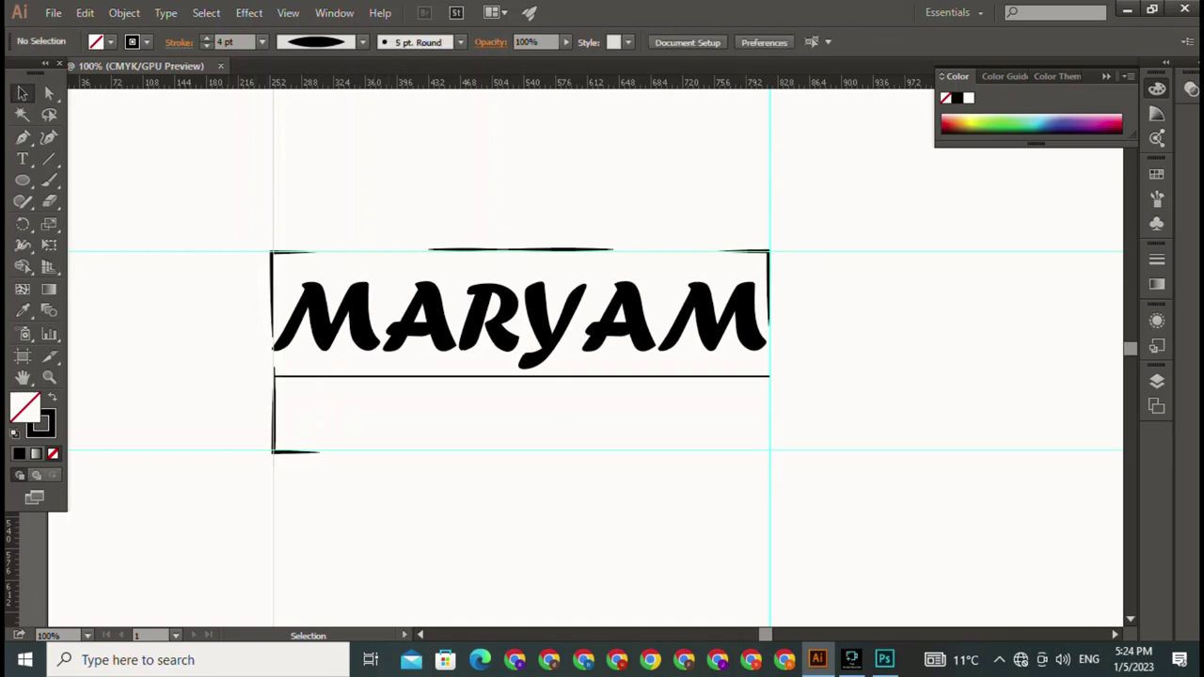
Step: Shorten the lower-left bracket's vertical arm from the top
left_click(273, 414)
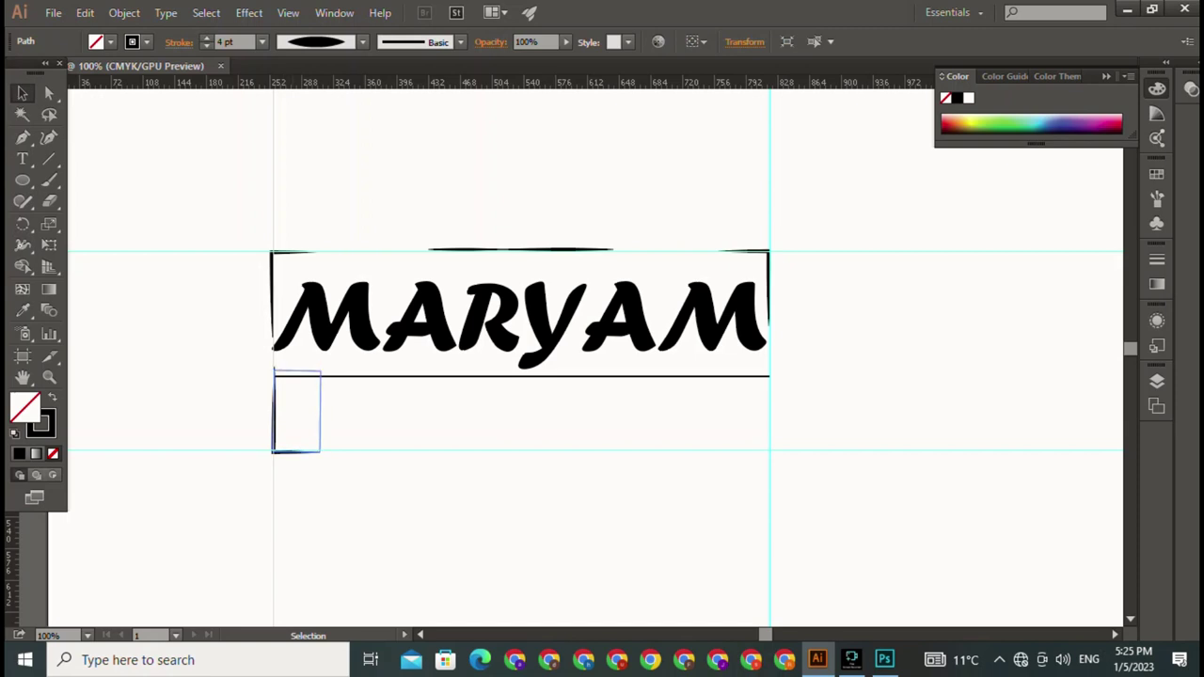
left_click_drag(297, 367, 297, 384)
key("ctrl+shift+a")
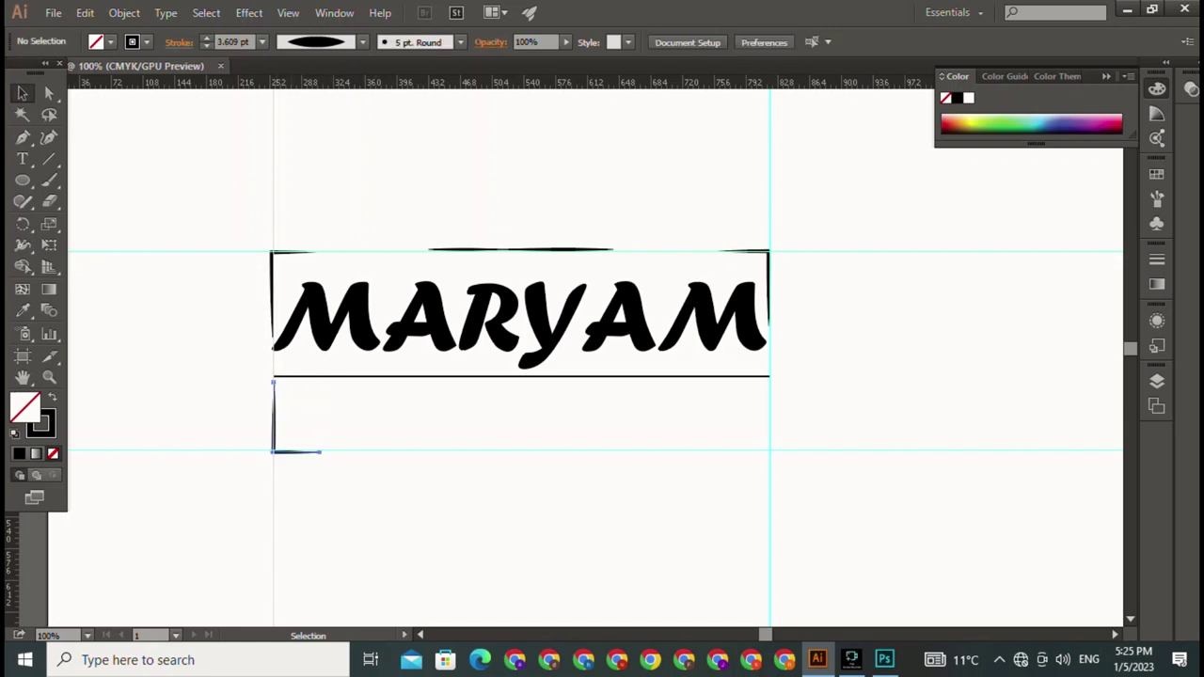
left_click(274, 414)
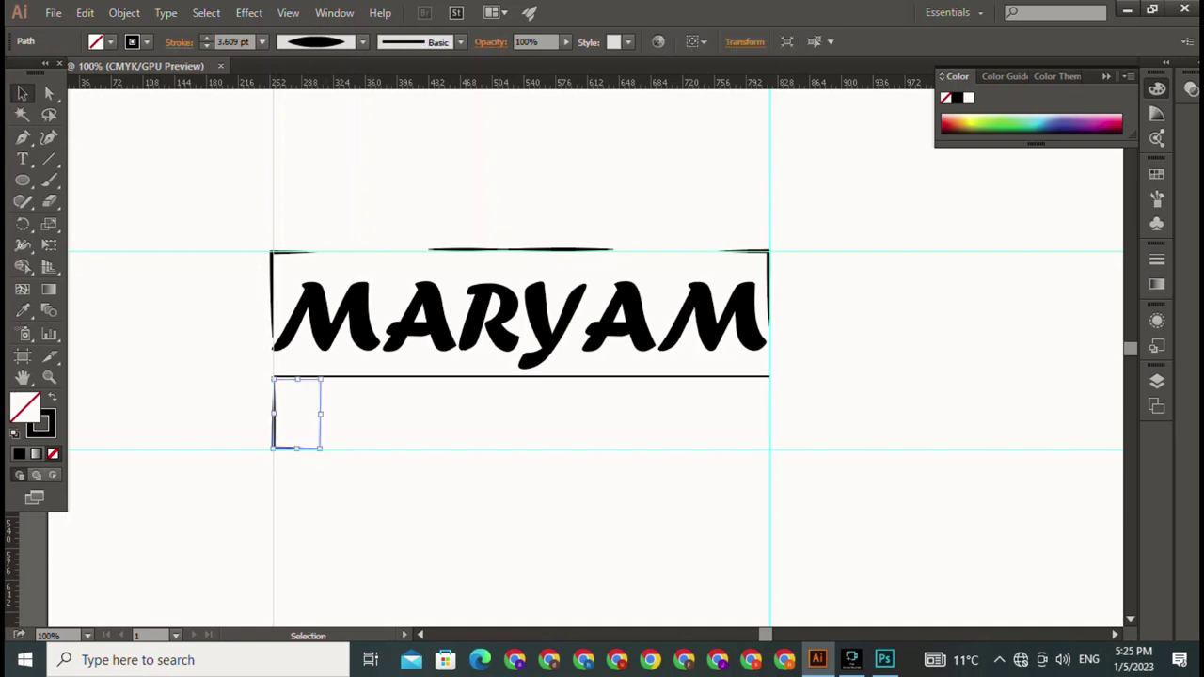
key("ctrl+shift+a")
key("ctrl+z")
Step: Duplicate the lower-left bracket to the right and reflect the copy across the vertical axis
left_click_drag(274, 413, 463, 414)
right_click(471, 430)
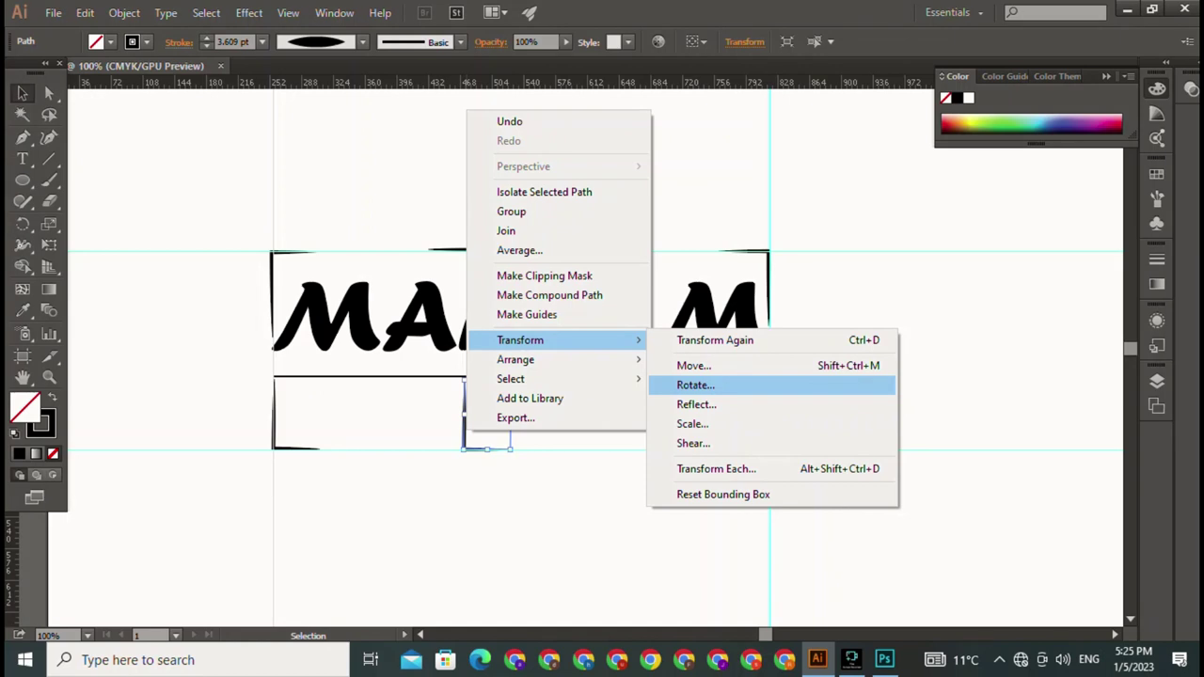
left_click(696, 404)
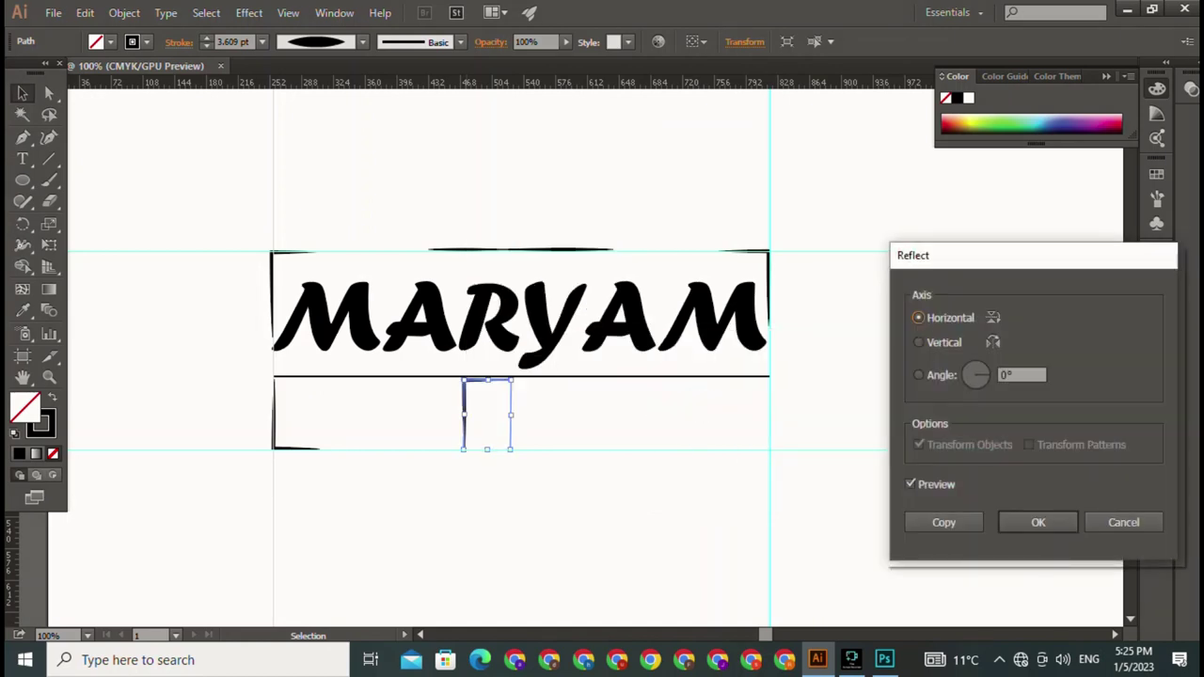
left_click(918, 375)
left_click(918, 343)
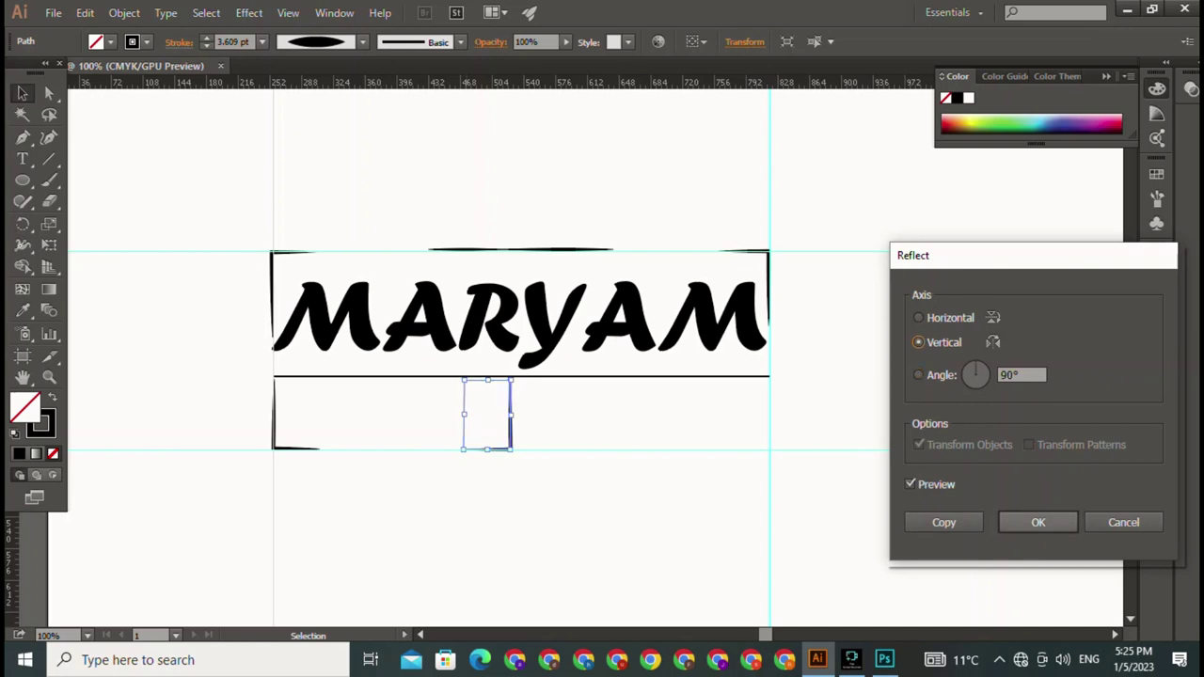
left_click(1037, 522)
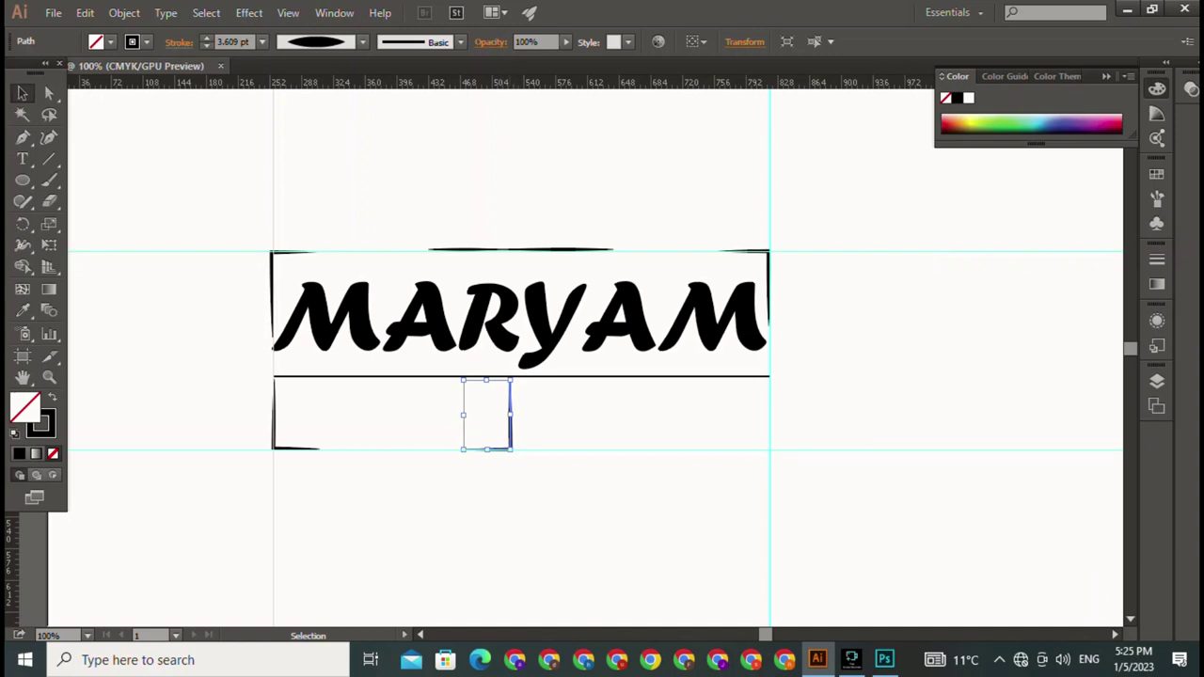
Step: Move the mirrored bracket into the lower-right guide corner
mouse_move(487, 414)
left_mouse_down()
mouse_move(754, 444)
mouse_move(733, 386)
left_mouse_up()
key("ctrl+shift+a")
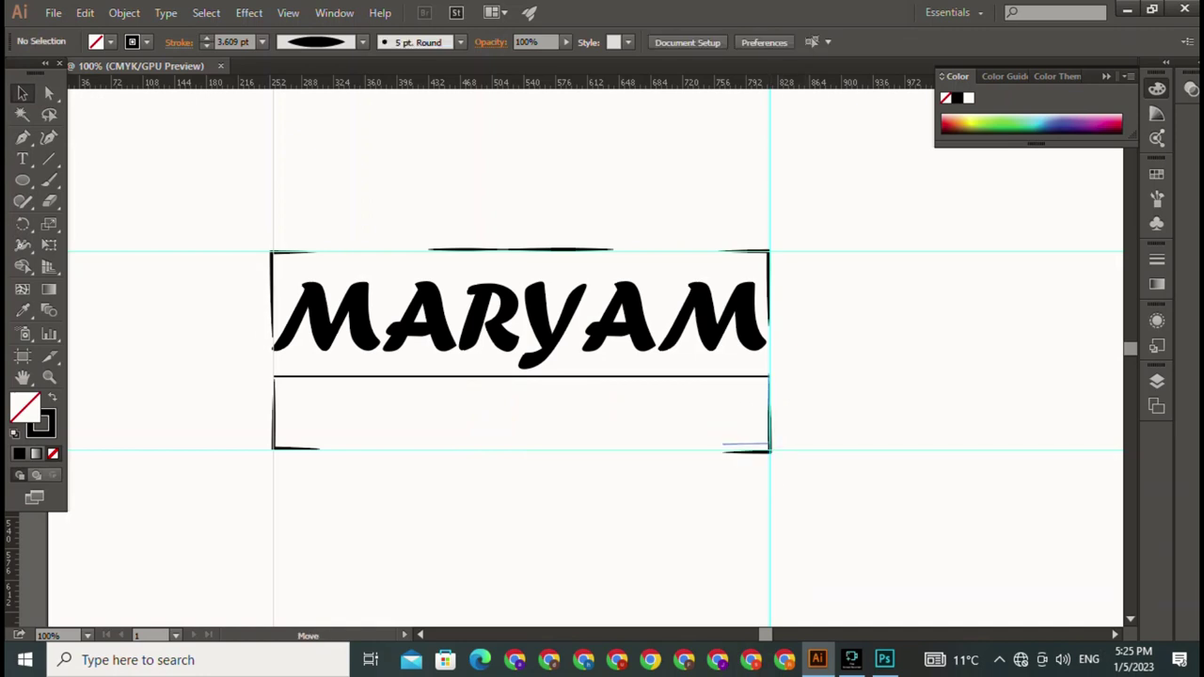
left_click_drag(743, 451, 747, 450)
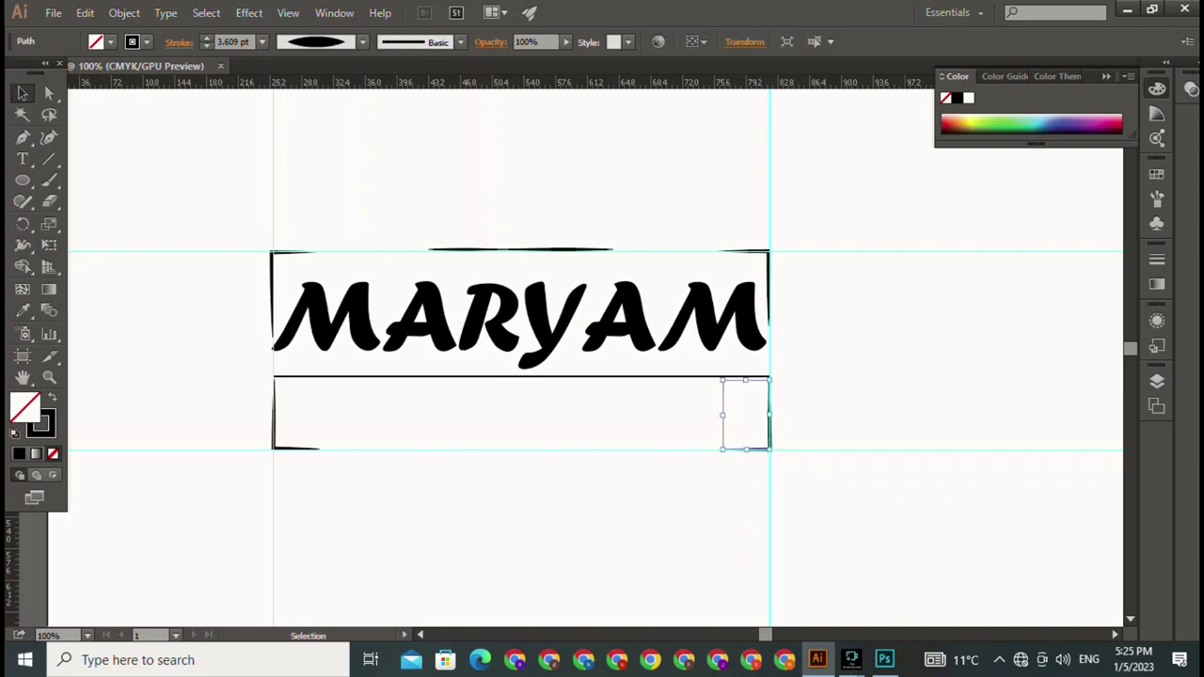
left_click_drag(747, 451, 746, 448)
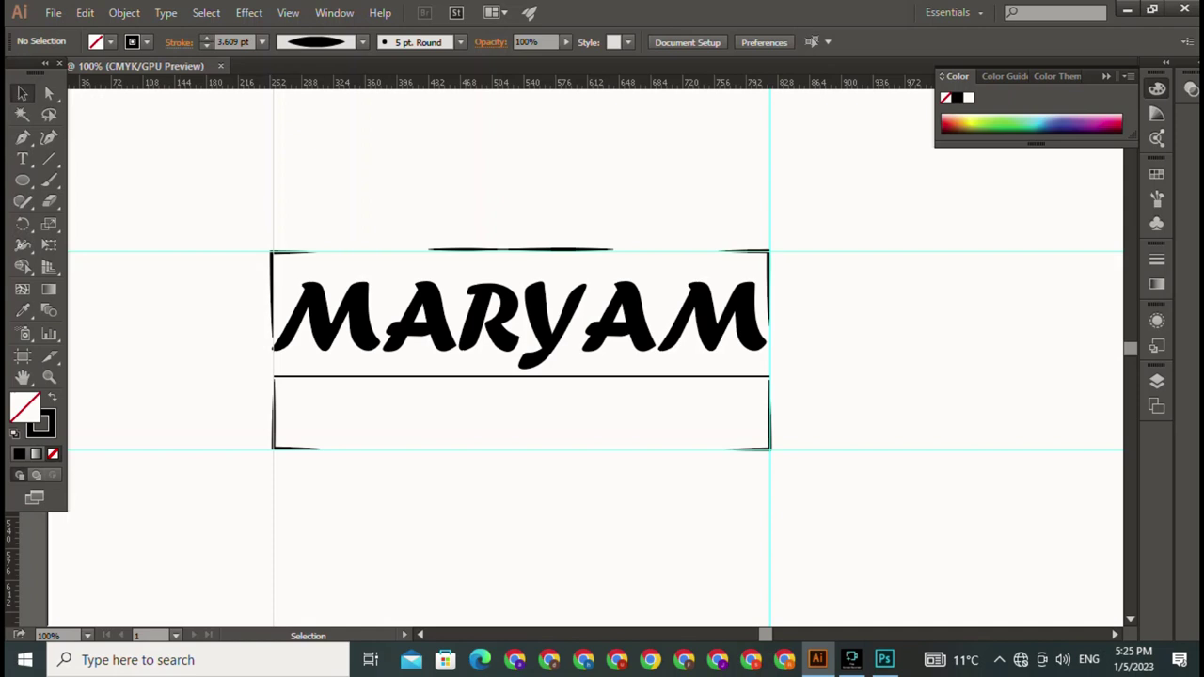
Step: Type JOJO, scale it to 75 pt, and centre it beneath MARYAM in the lower frame
left_click(23, 158)
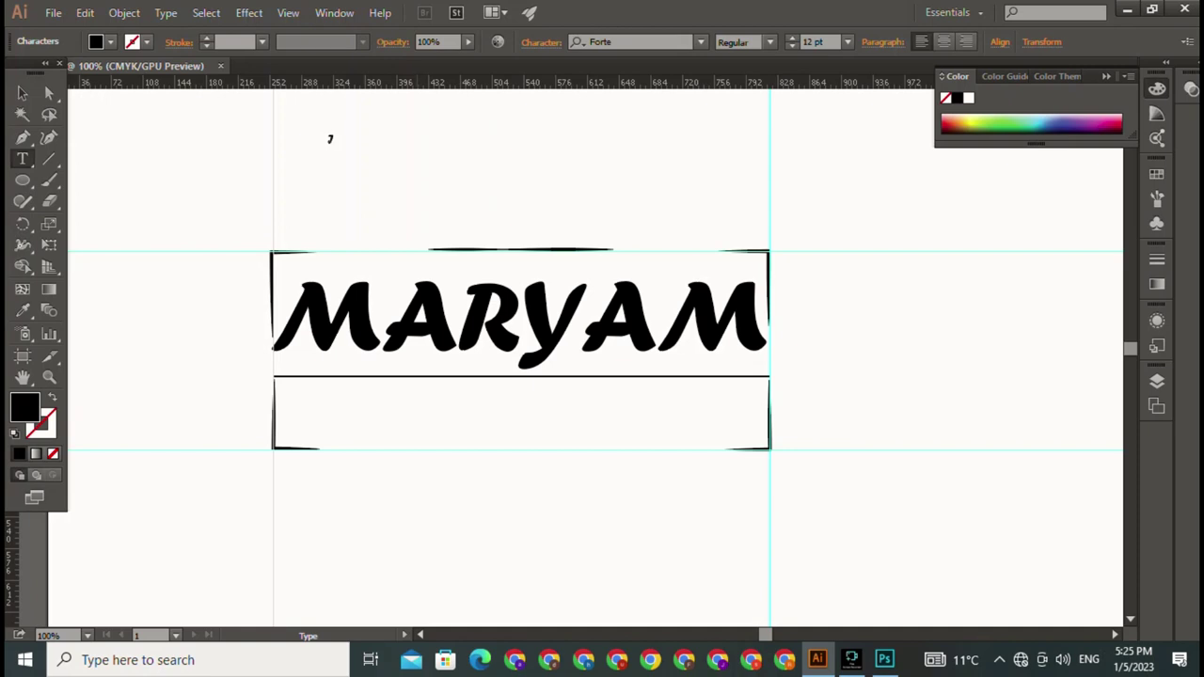
type("o")
type("h")
type("o")
left_click(22, 92)
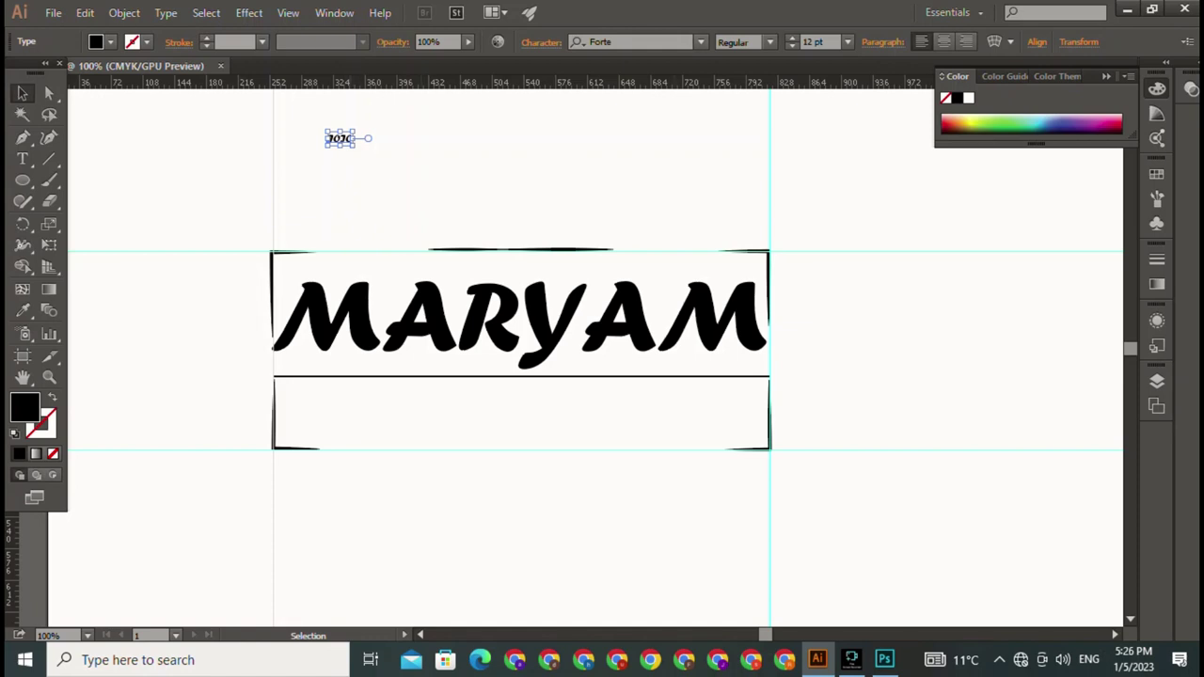
key("shift")
left_click_drag(355, 147, 483, 210)
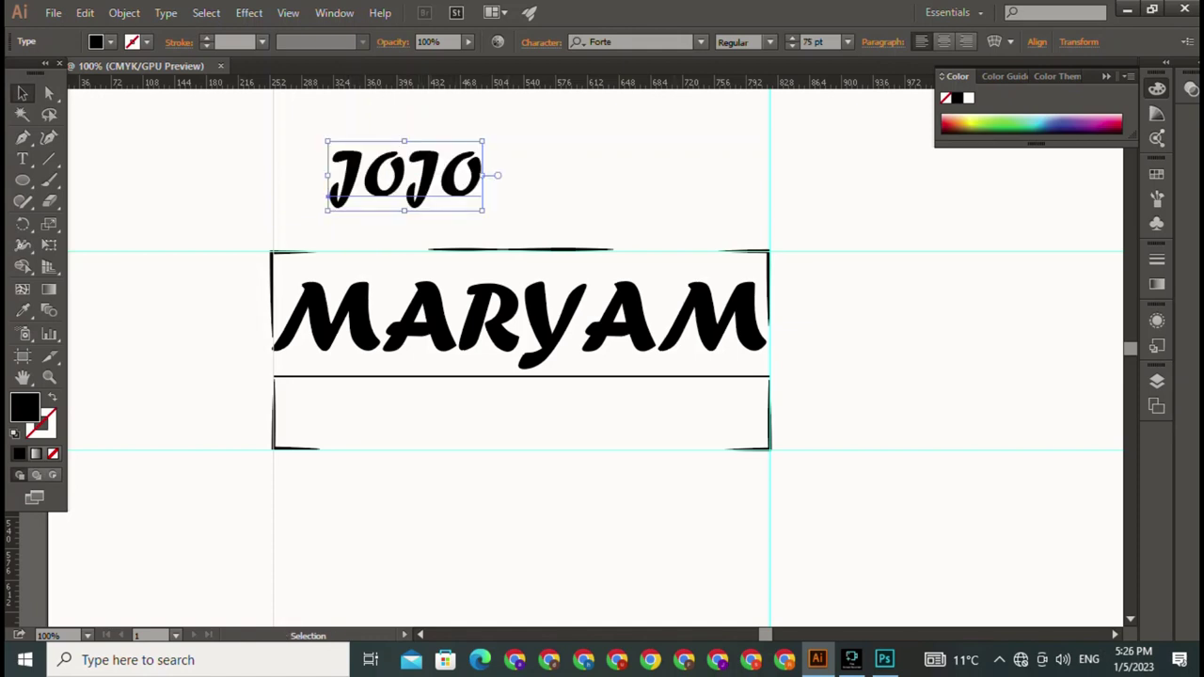
mouse_move(326, 195)
left_mouse_down()
mouse_move(425, 452)
mouse_move(427, 428)
left_mouse_up()
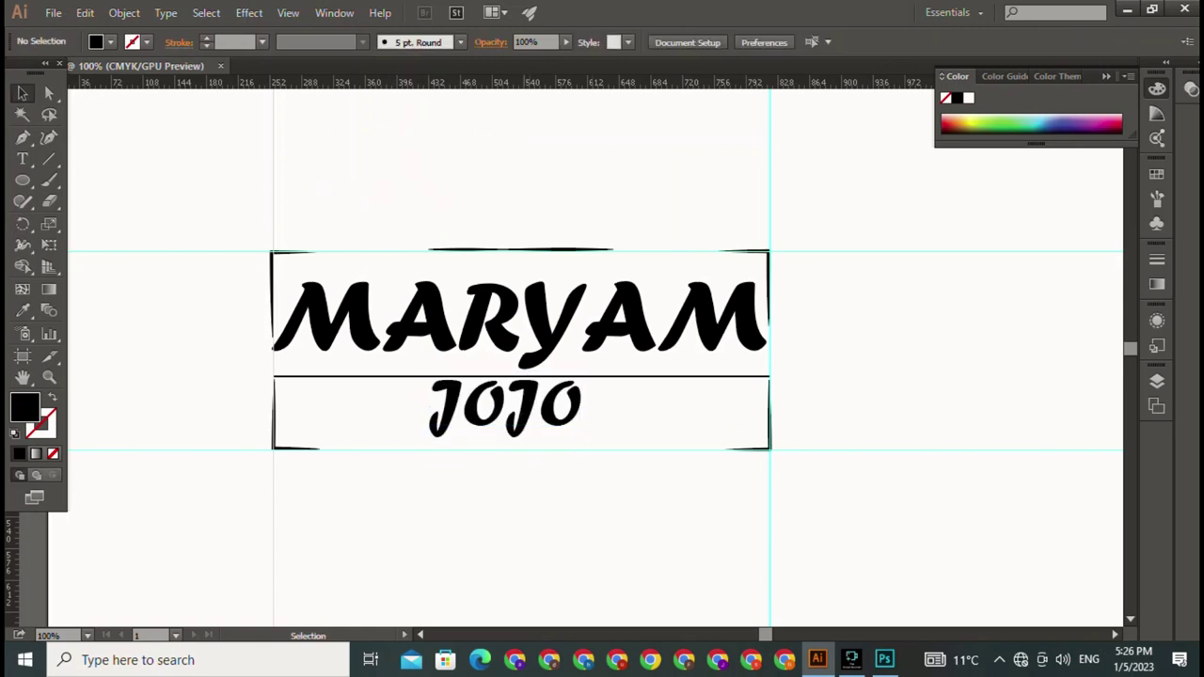